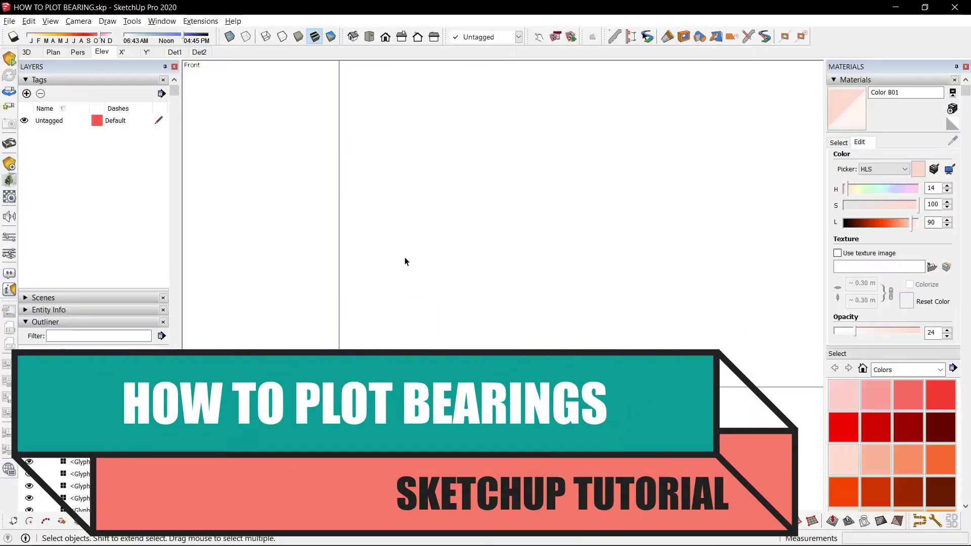
Review the two plotting methods listed in the 3D scene and the bearing and distance table in the Plan scene
click(32, 52)
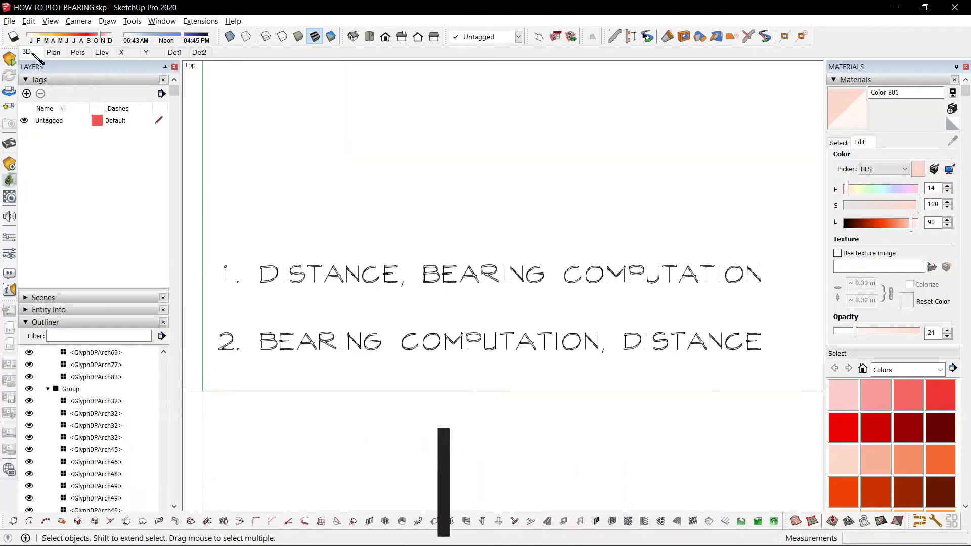
drag(524, 228, 201, 282)
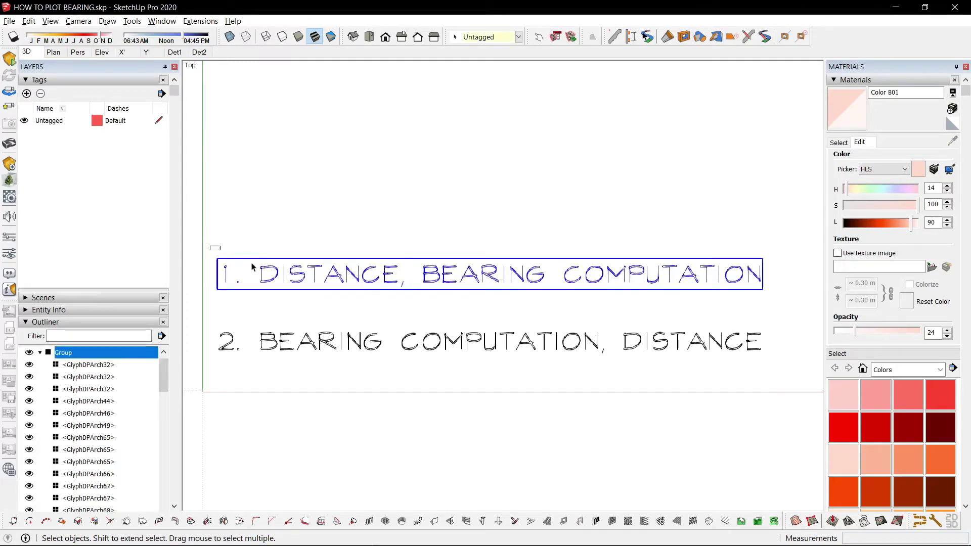
click(314, 289)
drag(390, 231, 773, 317)
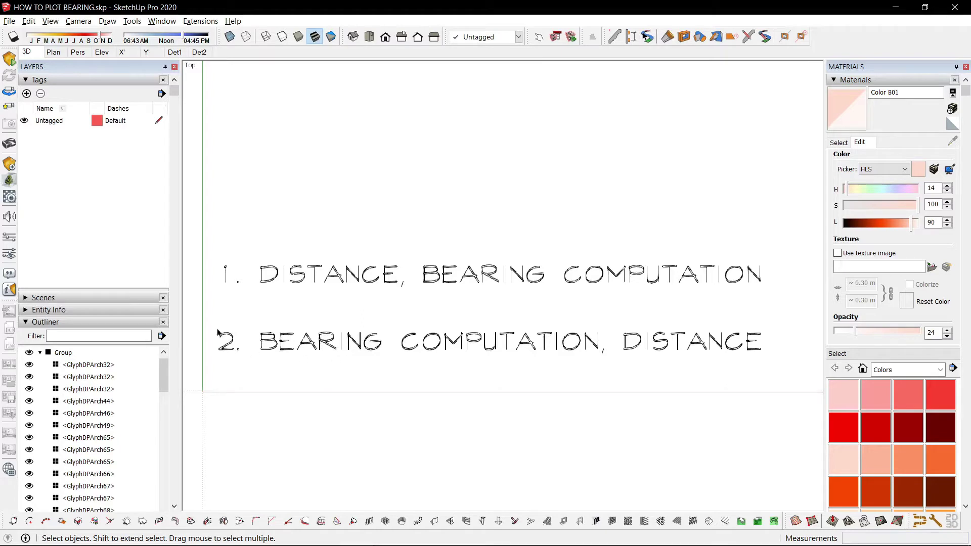
drag(248, 343, 771, 380)
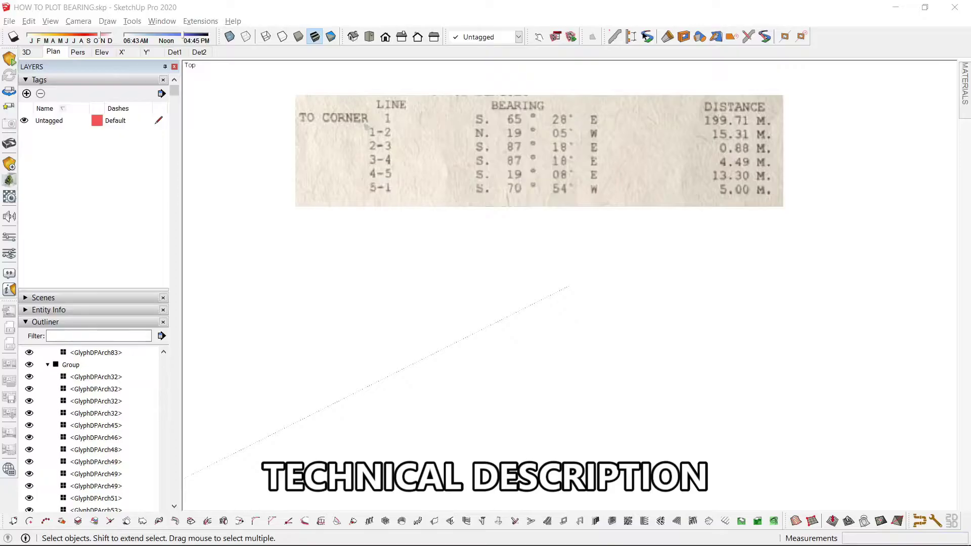
click(558, 335)
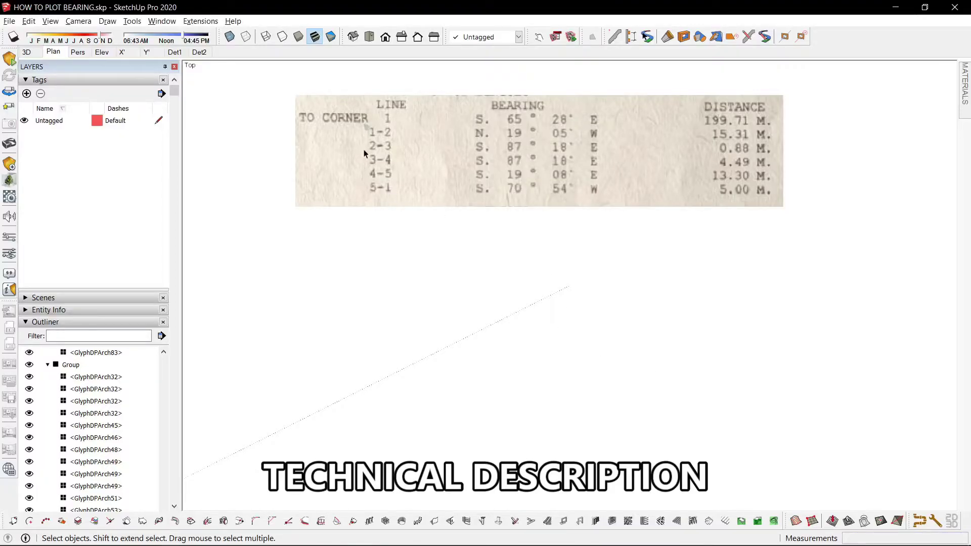
drag(264, 87, 801, 223)
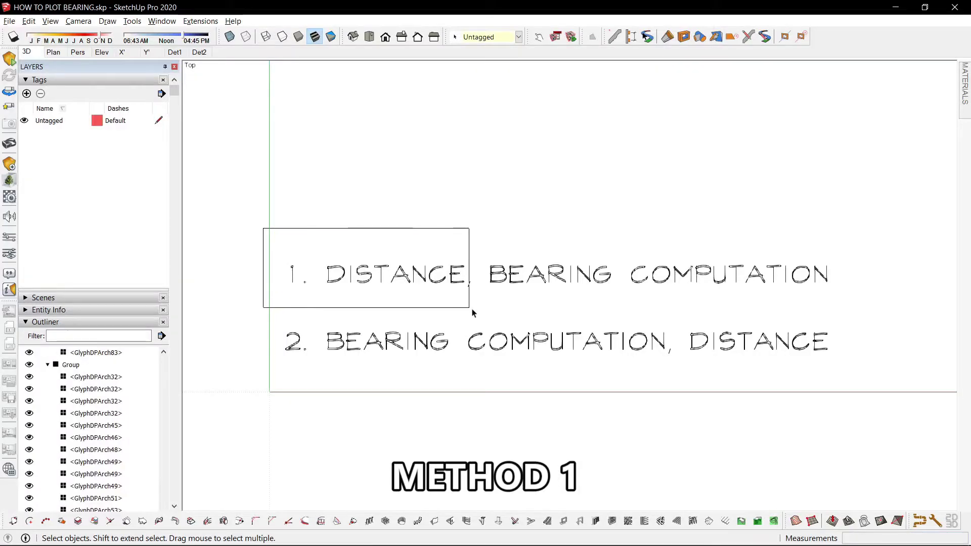
drag(472, 312, 477, 313)
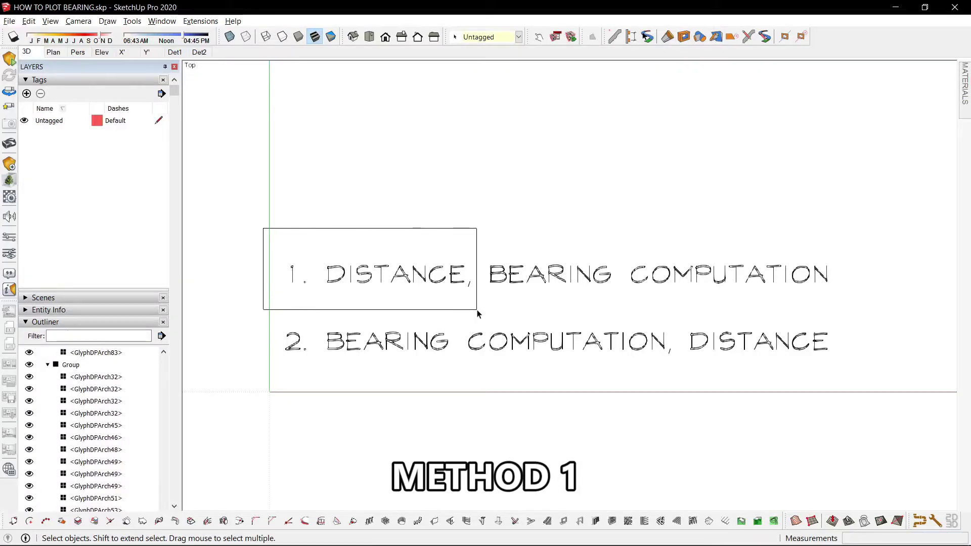
drag(476, 313, 477, 313)
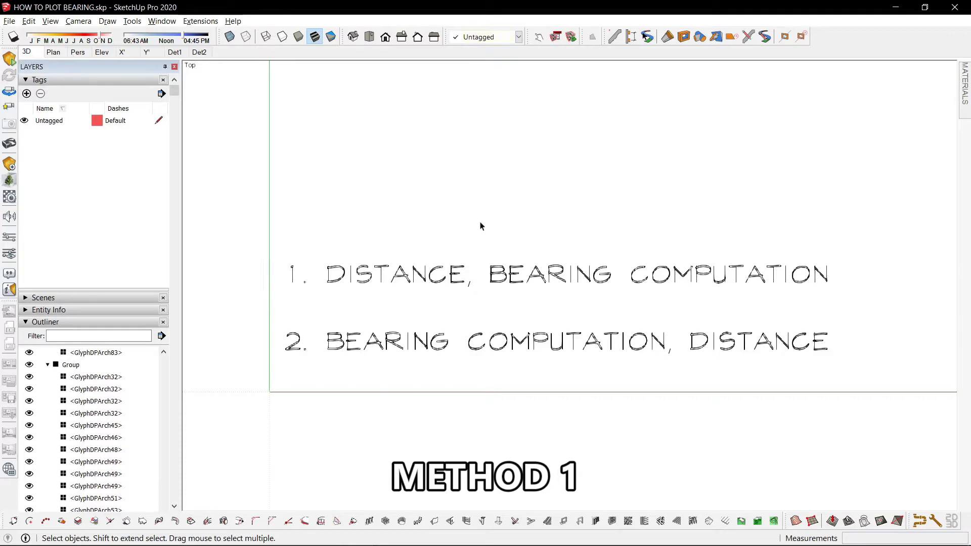
drag(481, 223, 836, 325)
In the Plan scene, cover the table's To Corner 1 row and its Bearing column with rectangles
click(56, 53)
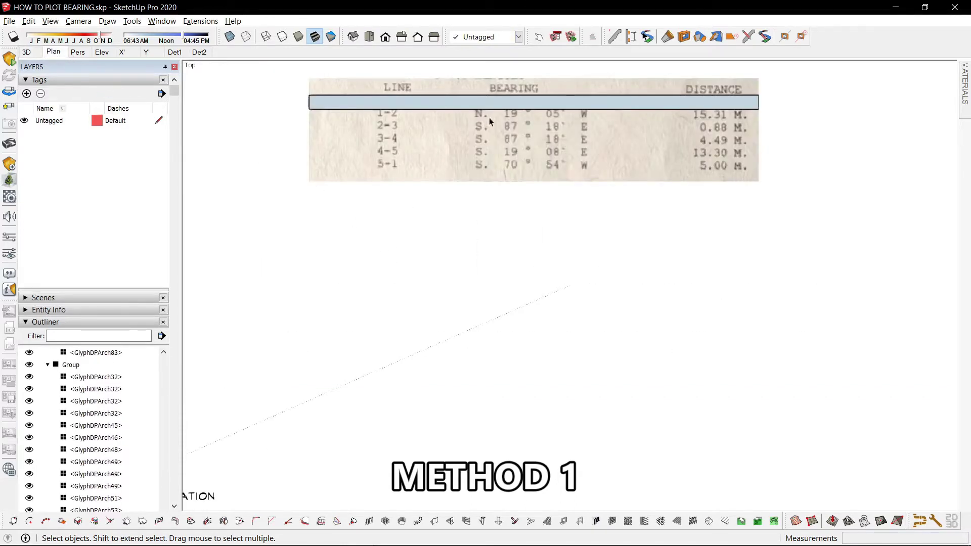
scroll(650, 118, up, 2)
key(r)
click(595, 82)
click(422, 216)
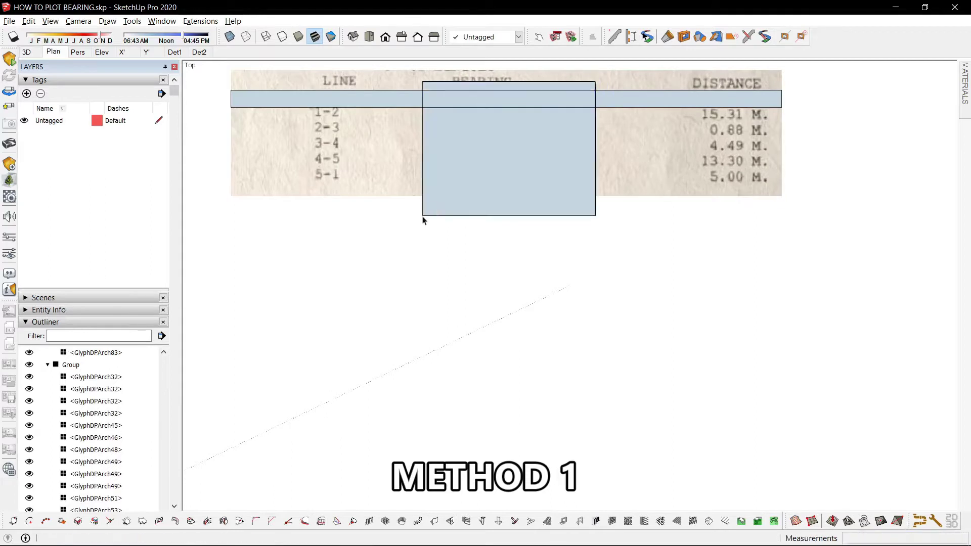
key(space)
scroll(344, 140, up, 1)
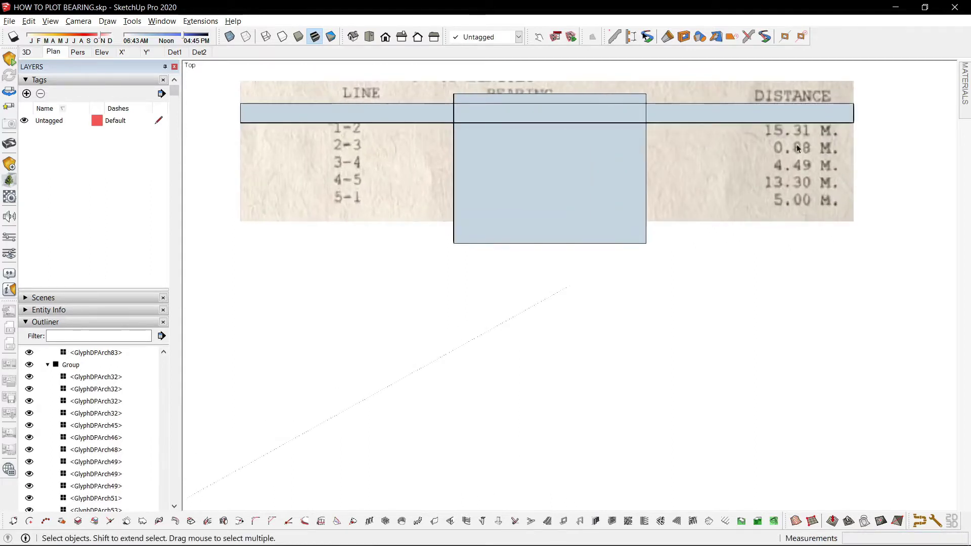
Draw a 15.31 m line along the red axis below the table for line 1-2
scroll(560, 169, down, 2)
key(l)
click(544, 330)
text(15.31)
key(Return)
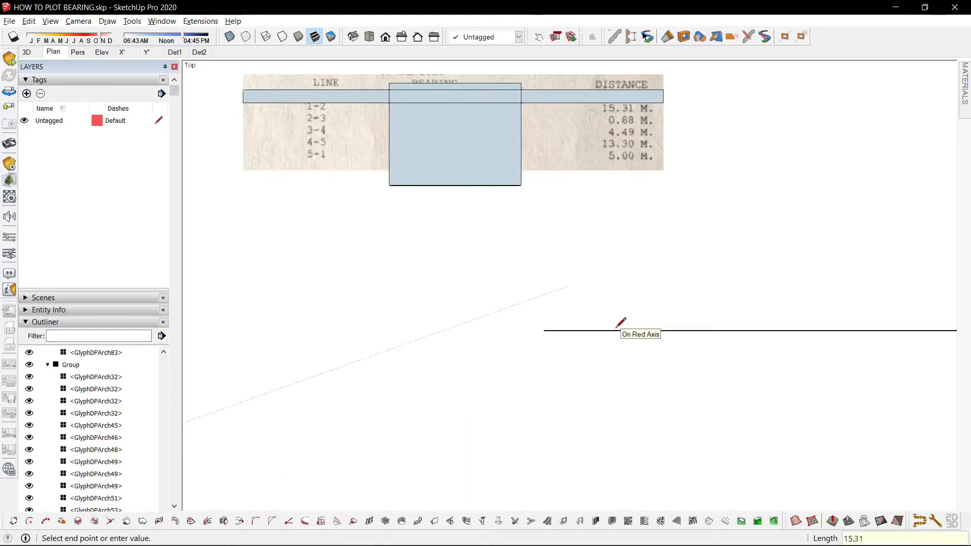
key(space)
Draw a 0.88 m line and a 4.49 m line along the red axis below the first line
key(l)
click(539, 387)
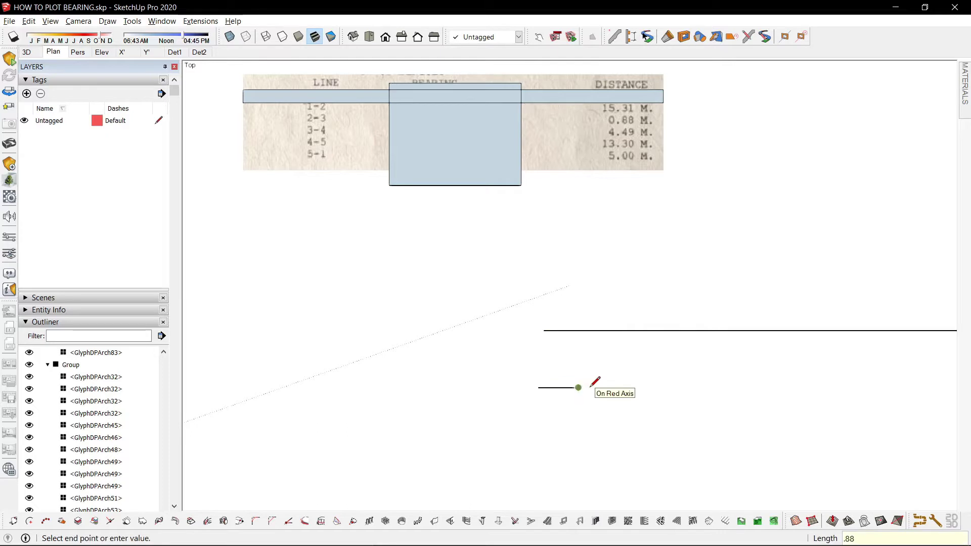
text(.88)
key(Return)
click(542, 430)
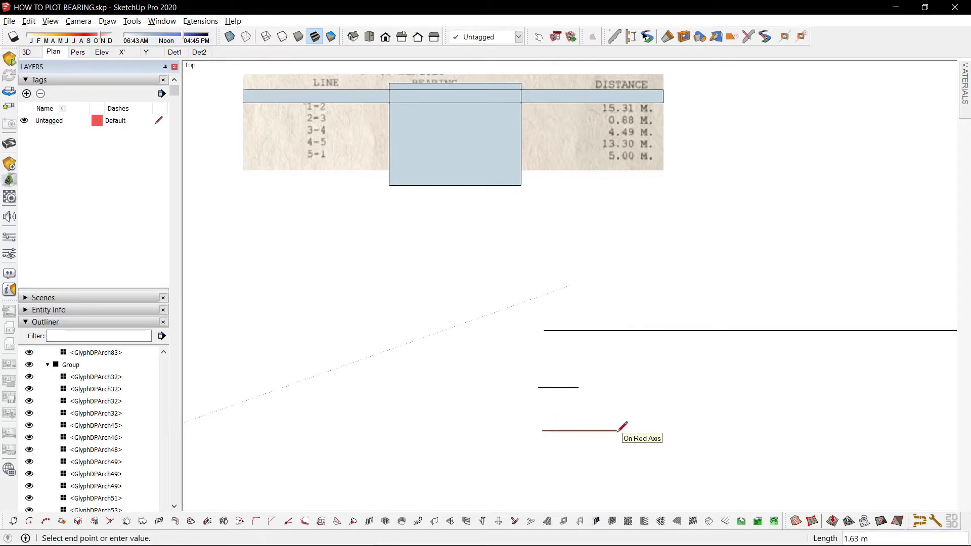
key(Return)
key(space)
Draw a 13.30 m line along the red axis below the 4.49 m line for line 4-5
key(l)
click(544, 475)
text(13.30)
key(Return)
key(space)
Draw a 5 m line along the red axis beneath the 13.30 m line for line 5-1
shift+middle_drag(627, 454, 523, 405)
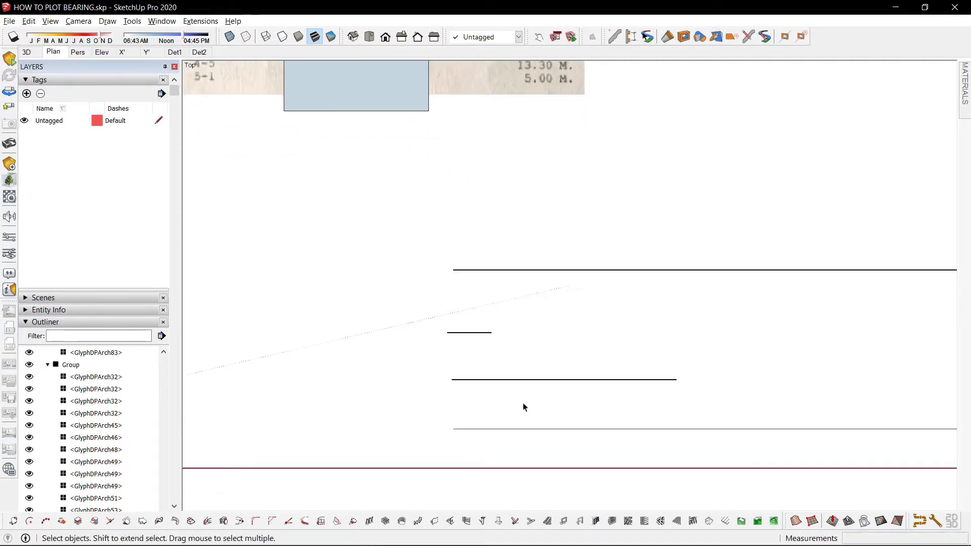
key(l)
click(460, 447)
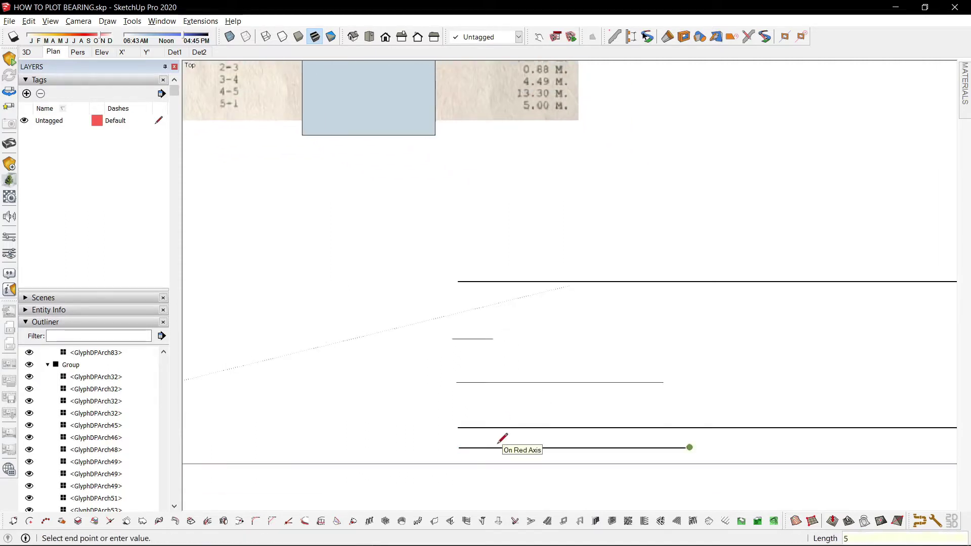
text(5)
key(Return)
key(space)
shift+middle_drag(481, 241, 536, 340)
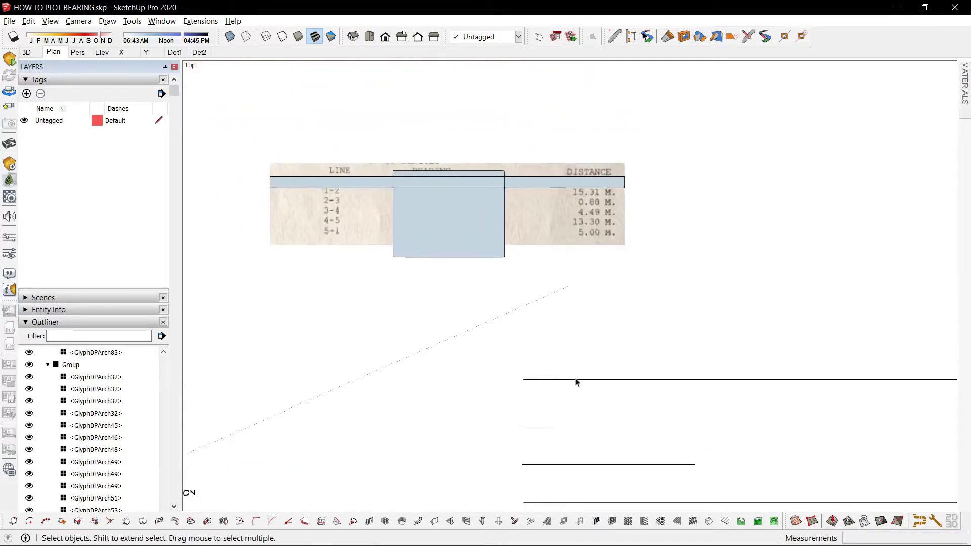
In the 3D scene, scale both method text groups uniformly to about 0.50 from their upper-right corner
click(27, 52)
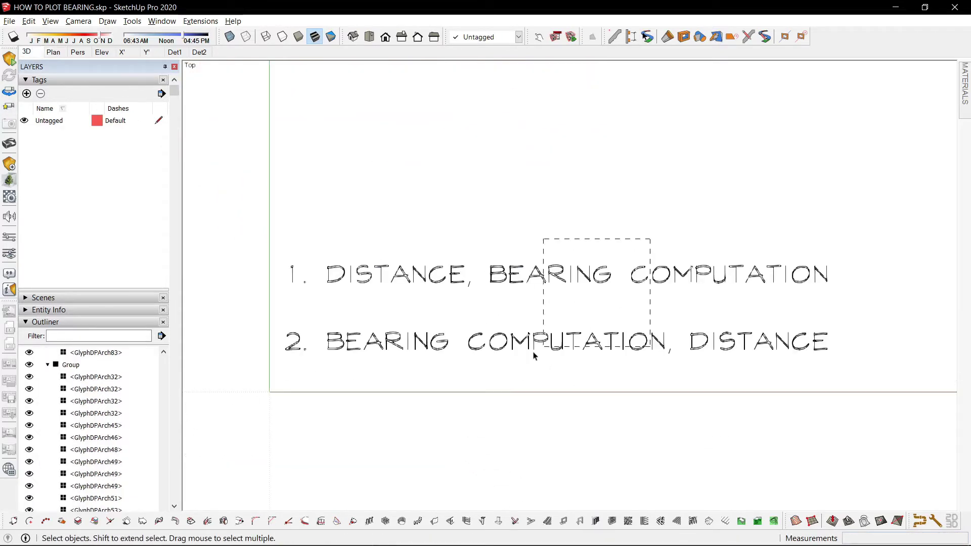
drag(533, 355, 348, 425)
key(s)
click(831, 256)
key(space)
key(s)
click(831, 257)
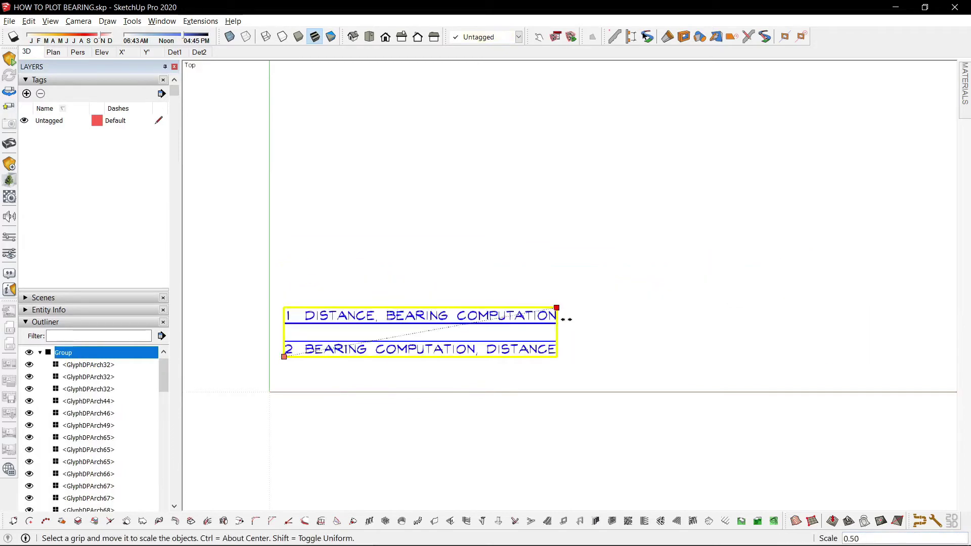
click(566, 319)
key(space)
click(247, 389)
Return to the Plan scene and delete the rectangles covering the technical description table
click(53, 51)
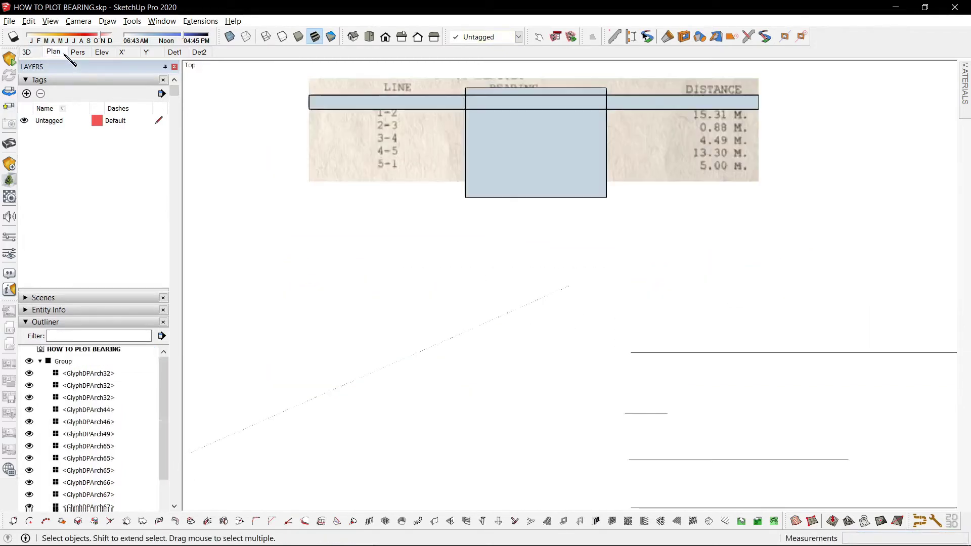
drag(235, 256, 867, 81)
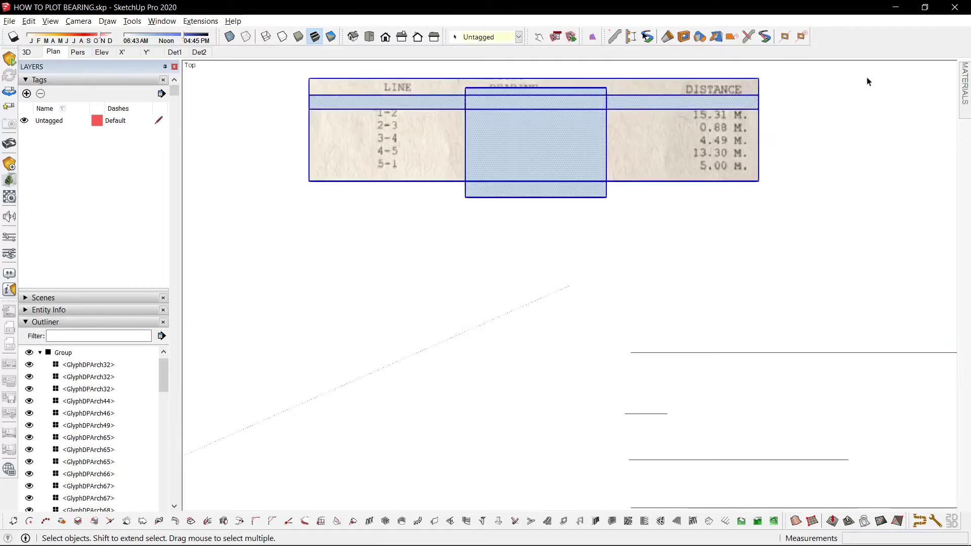
key(Delete)
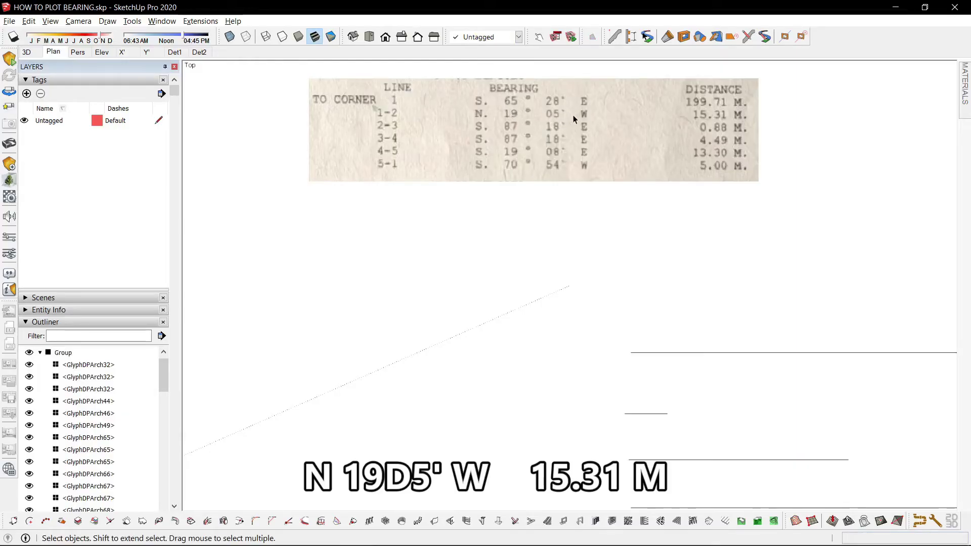
Switch to Calculator and divide 5 by 60 to convert the minutes of line 1-2's bearing to decimal degrees, then return to SketchUp
shift+middle_drag(599, 282, 468, 273)
click(171, 535)
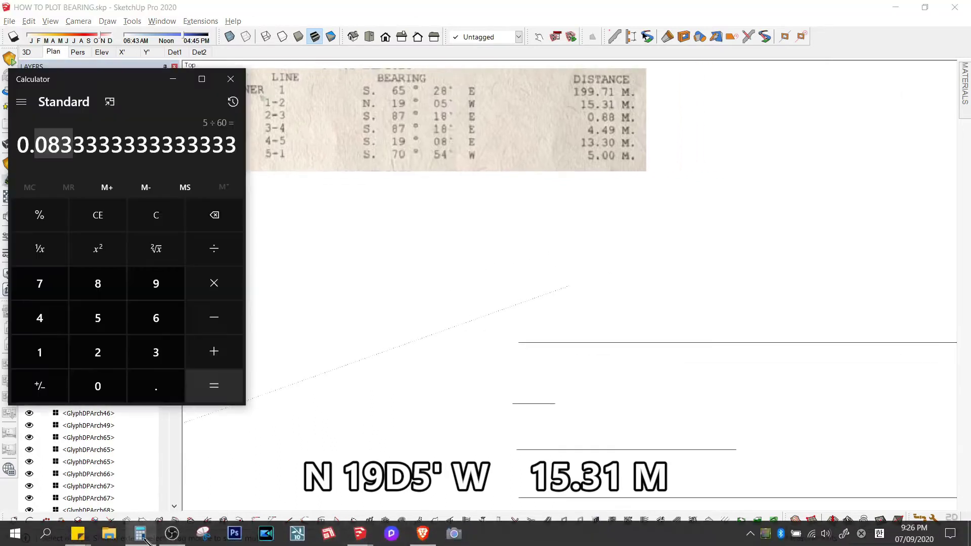
click(100, 215)
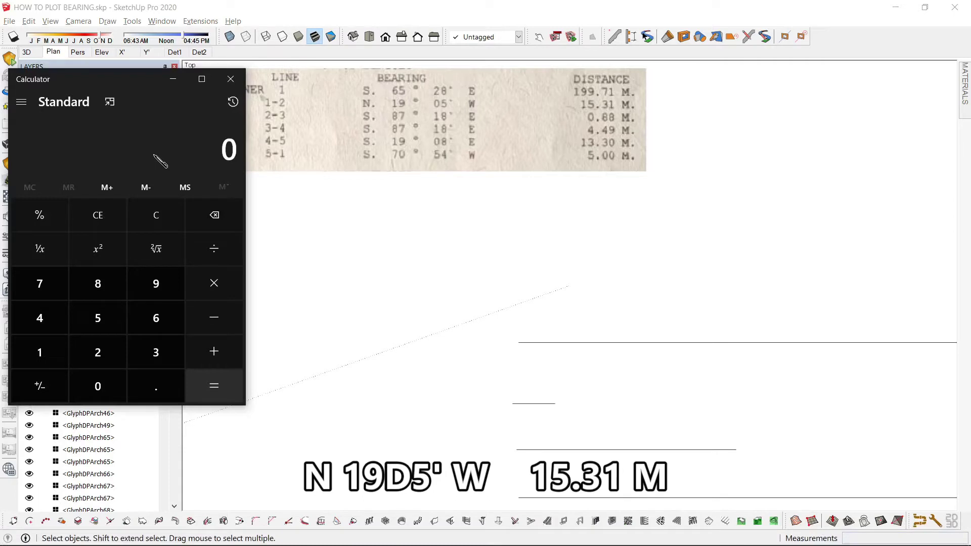
key(slash)
text(60)
key(Return)
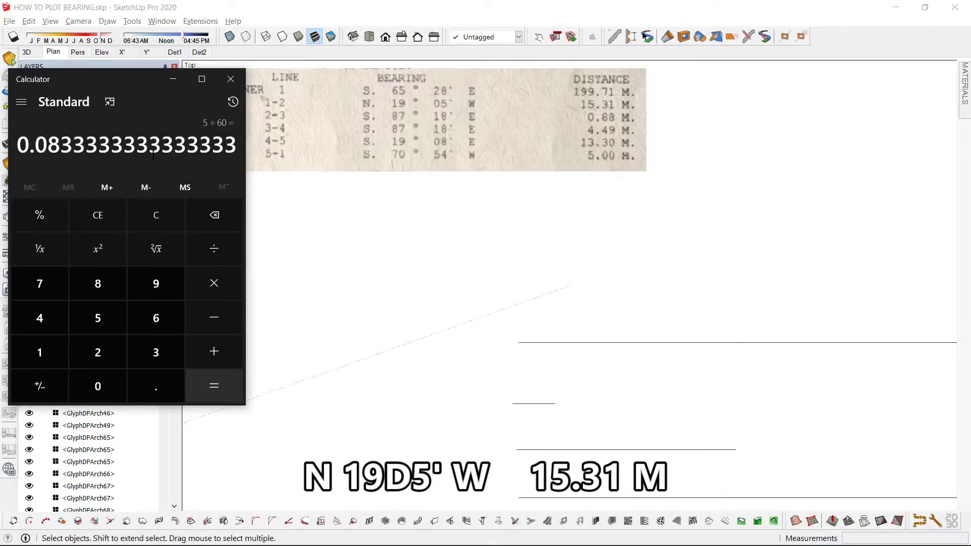
drag(34, 146, 75, 147)
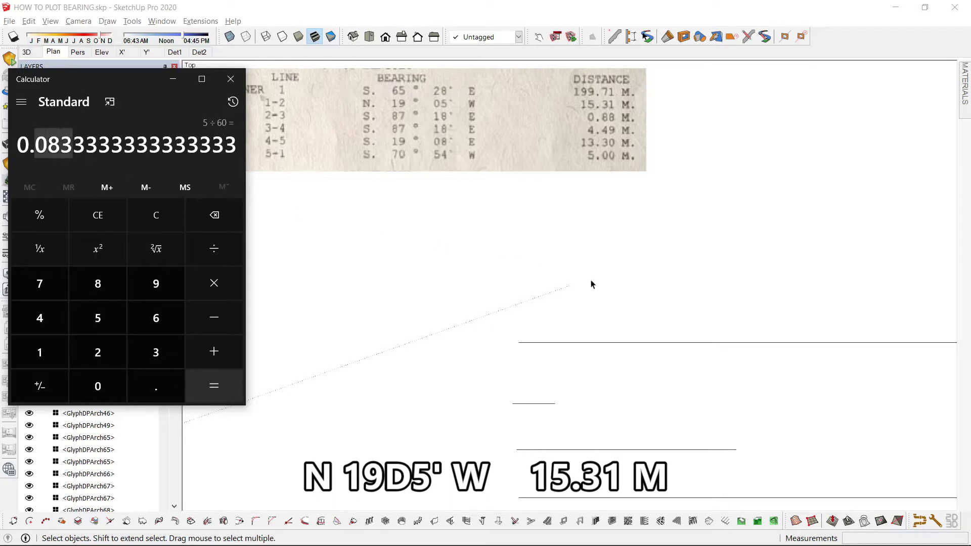
click(560, 307)
Rotate the 15.31 m line about its left endpoint so that it points straight north along the green axis
shift+middle_drag(625, 319, 607, 318)
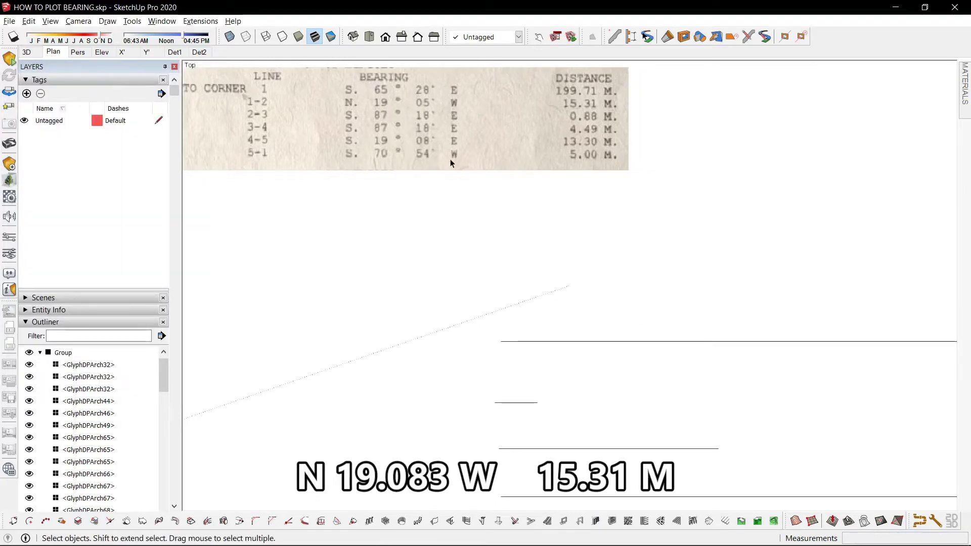
scroll(452, 162, down, 2)
scroll(321, 102, up, 1)
key(r)
key(space)
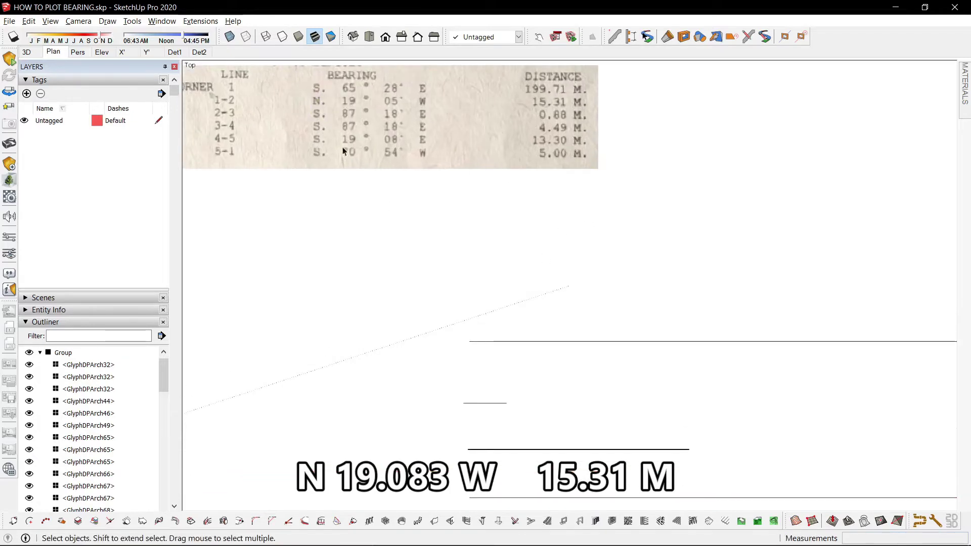
click(504, 342)
key(q)
click(469, 341)
click(493, 340)
click(468, 284)
key(space)
Rotate the vertical 15.31 m line 19.083 degrees toward the west about its lower endpoint
scroll(451, 252, down, 2)
scroll(442, 262, up, 2)
scroll(444, 144, up, 1)
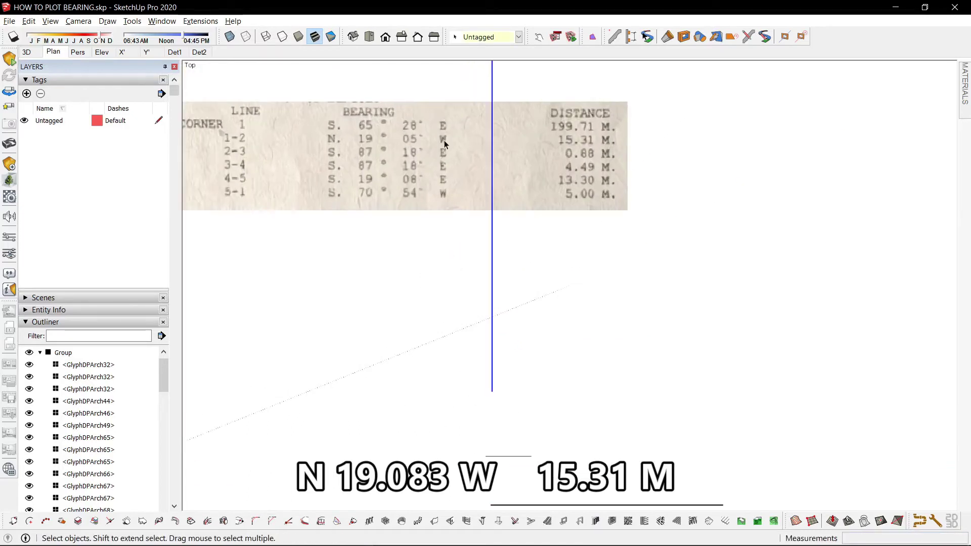
scroll(419, 154, up, 2)
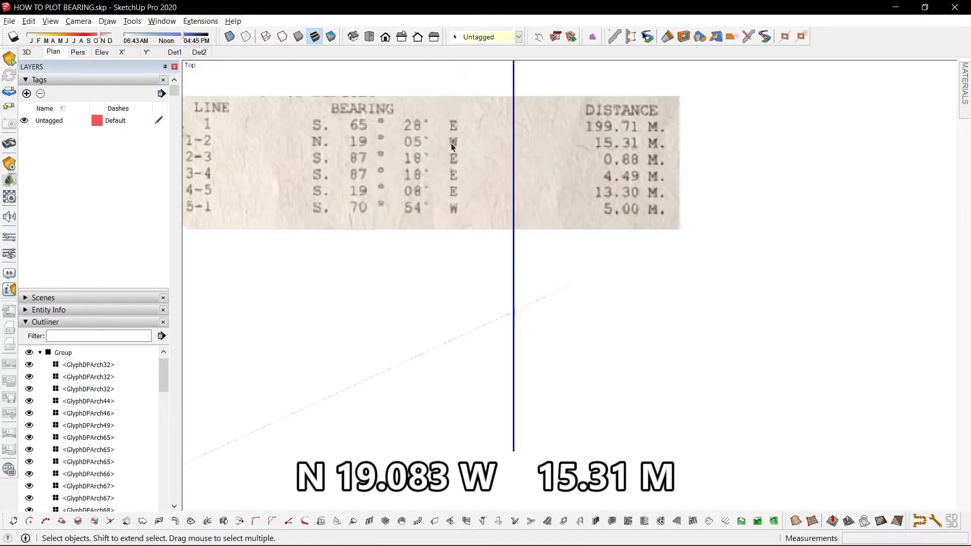
key(q)
click(513, 450)
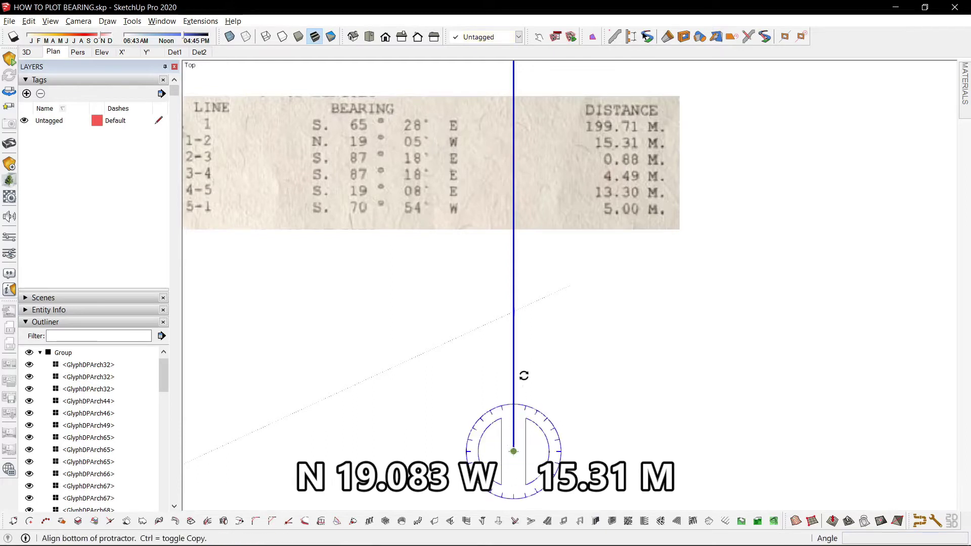
click(513, 329)
text(1)
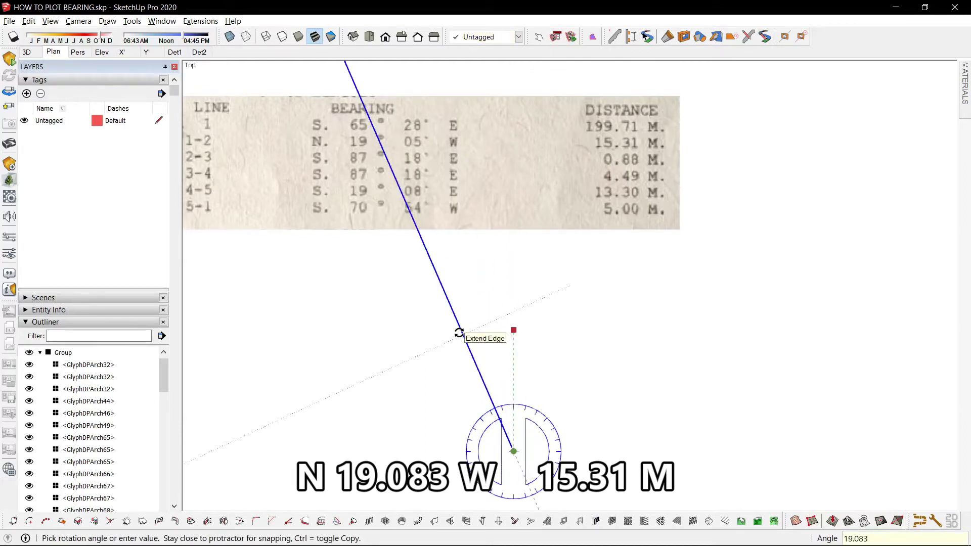
text(9.083)
key(Return)
key(space)
scroll(471, 336, down, 3)
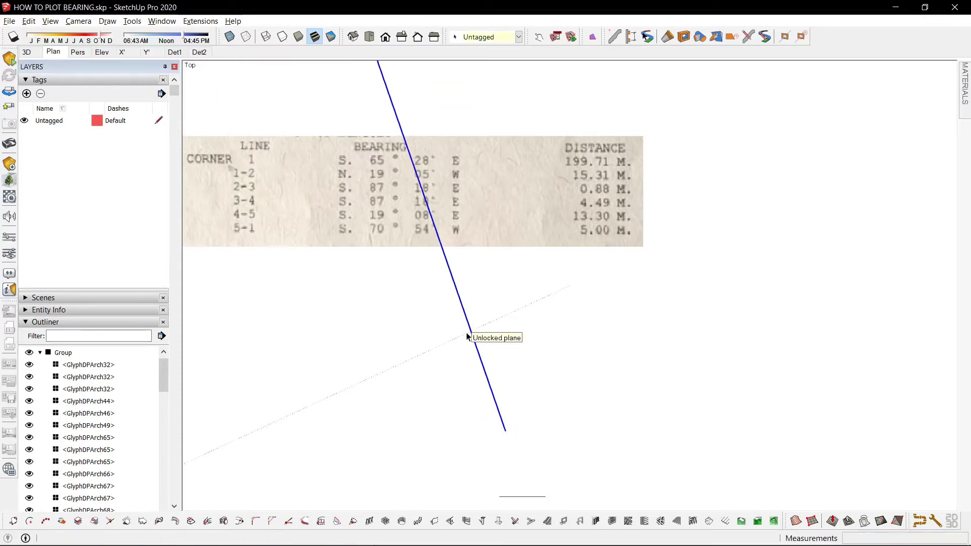
scroll(507, 370, down, 3)
scroll(516, 395, up, 4)
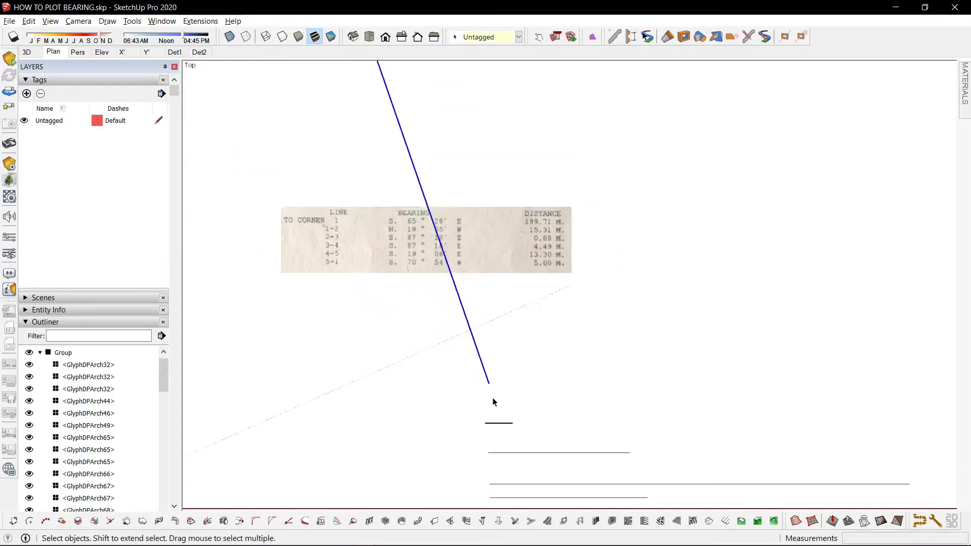
scroll(491, 397, up, 3)
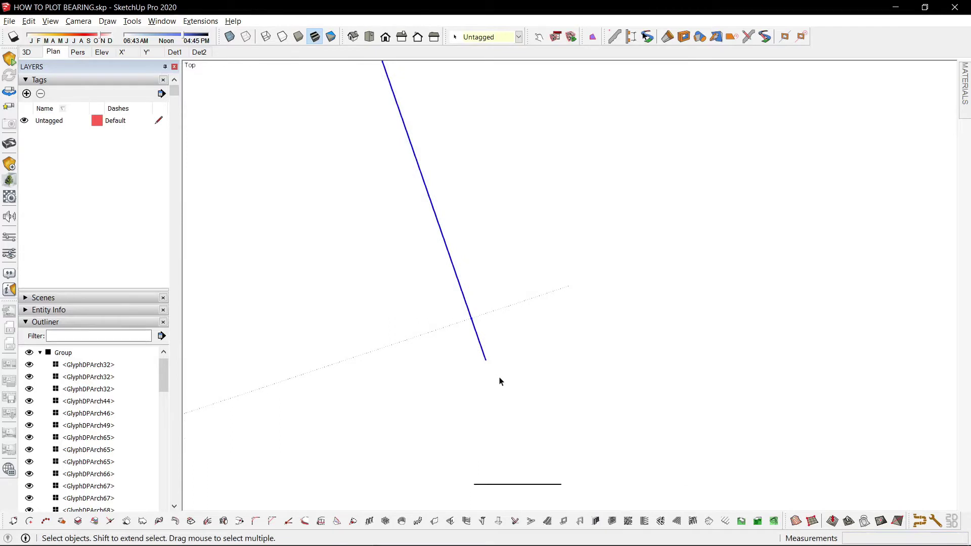
Place the flat text label "1" at the lower end of the 15.31 m line
key(shift+t)
triple_click(536, 199)
text(1)
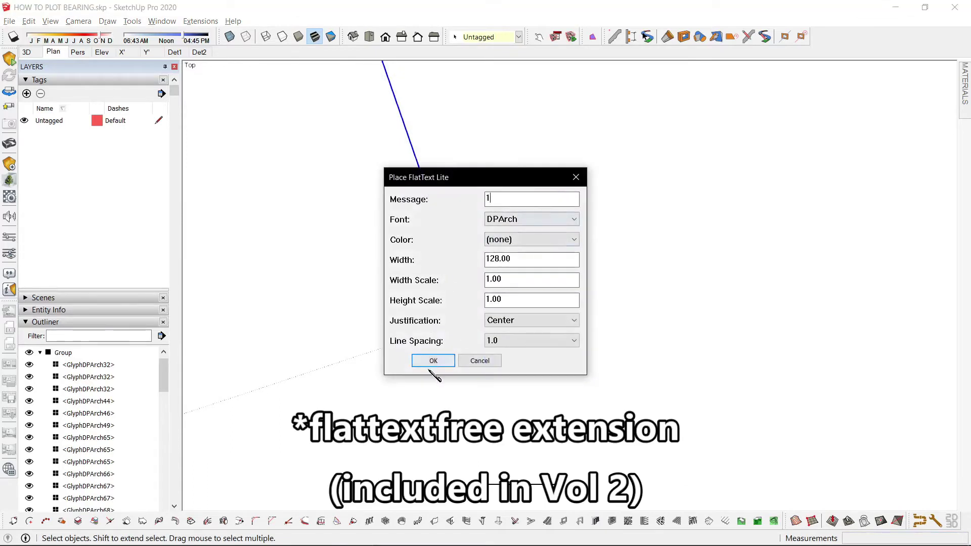
click(434, 360)
click(495, 380)
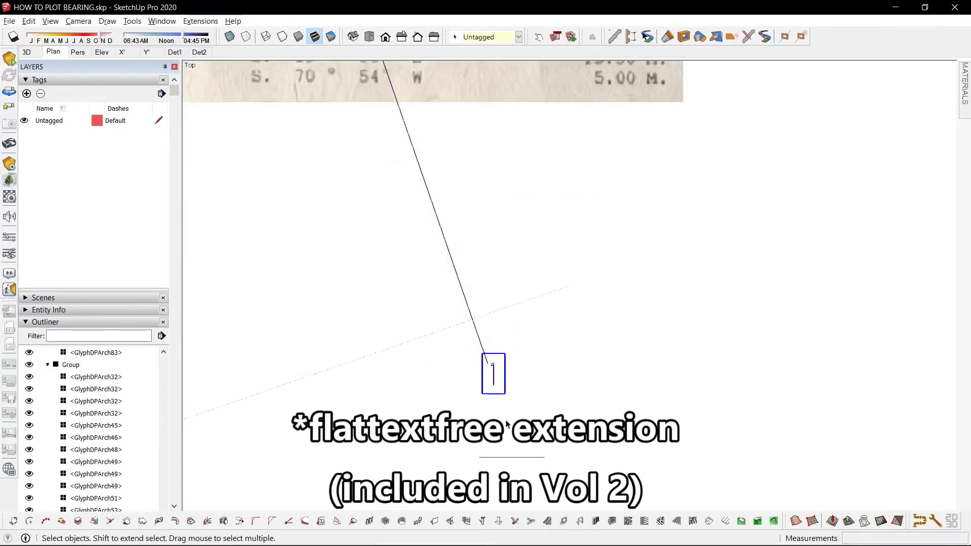
Move the 15.31 m line together with its label 1 to the empty area east of the description table
key(m)
click(496, 385)
click(830, 310)
key(space)
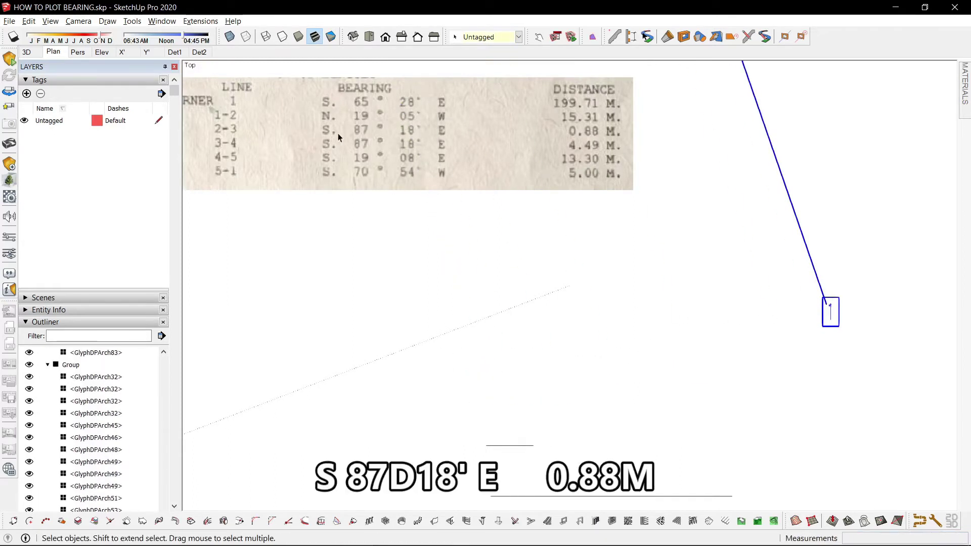
Move the 0.88 m line to the empty area just below the description table
click(496, 446)
key(m)
click(493, 446)
click(492, 255)
key(space)
Rotate the 0.88 m line about its left endpoint so that it points straight south
key(q)
click(486, 253)
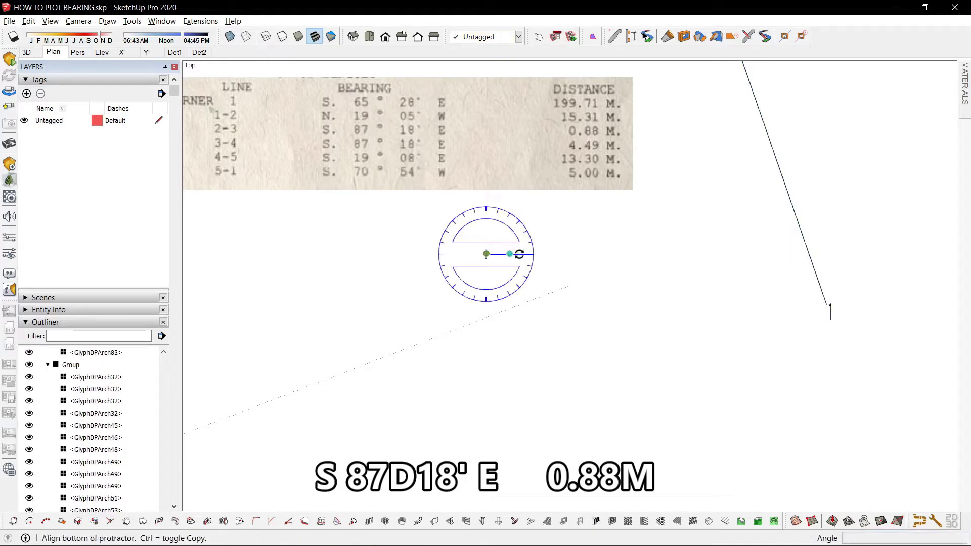
click(522, 253)
click(490, 305)
key(space)
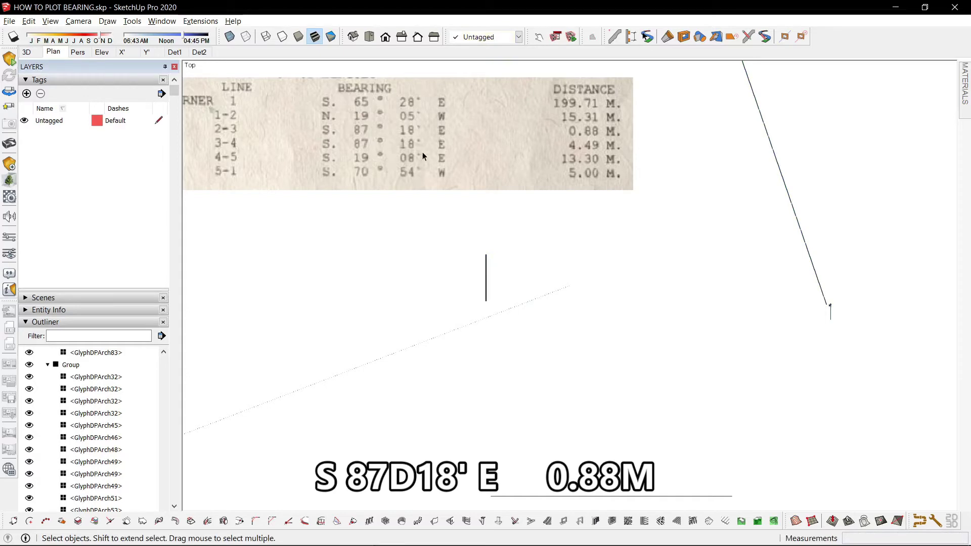
Switch to Calculator and divide 18 by 60 to convert the minutes of line 2-3's bearing to decimal degrees, then return to SketchUp
key(alt+Tab)
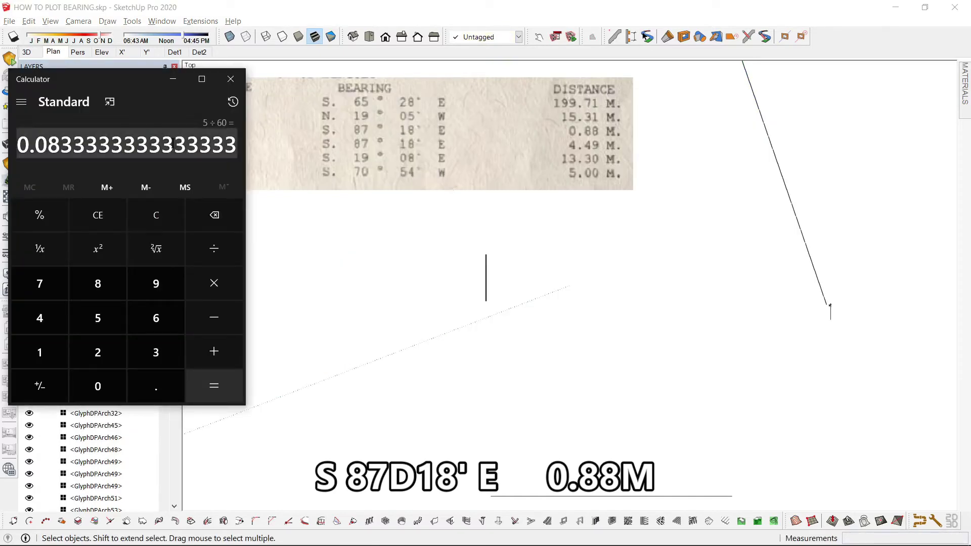
text(18/60)
key(Return)
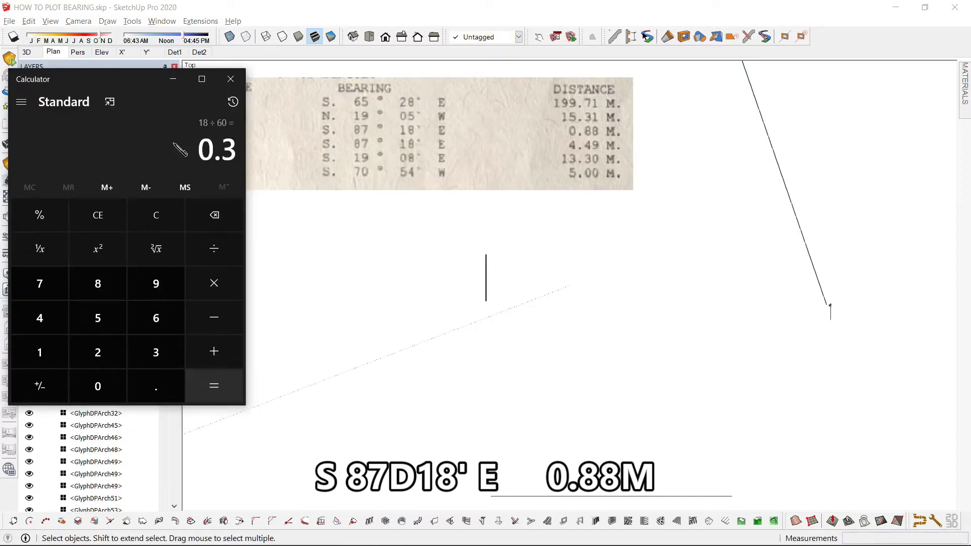
key(alt+Tab)
Rotate the vertical 0.88 m line 87.3 degrees toward the east about its upper endpoint
drag(433, 216, 536, 407)
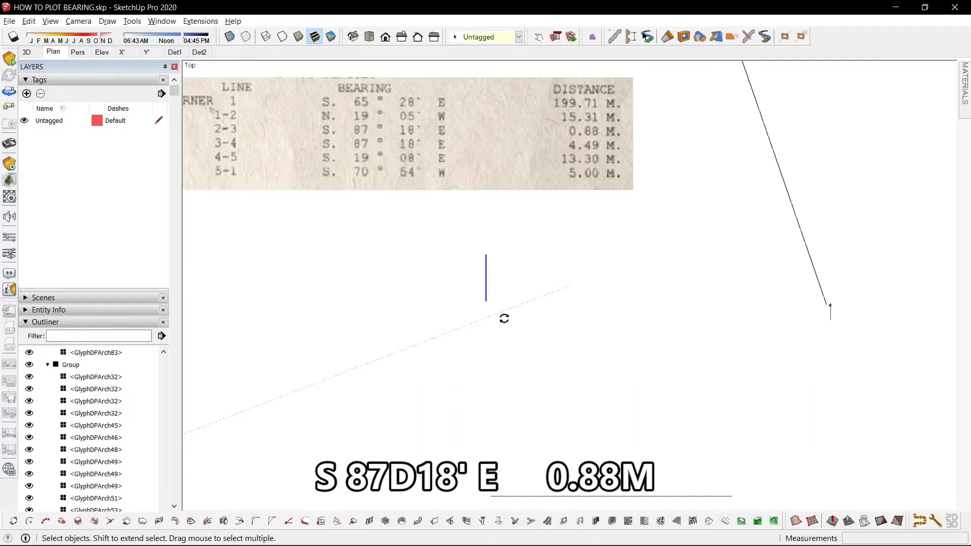
key(q)
click(485, 254)
click(486, 286)
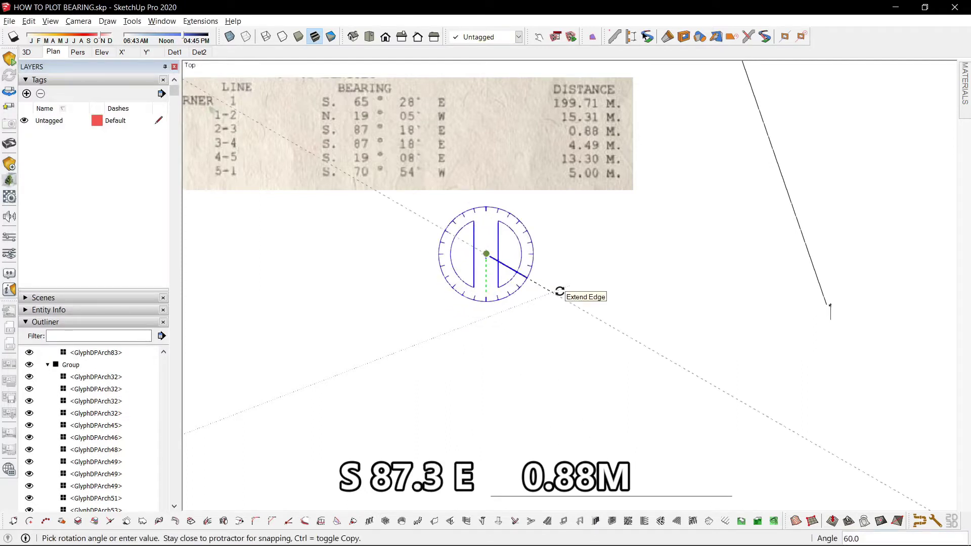
text(87.3)
key(Return)
key(space)
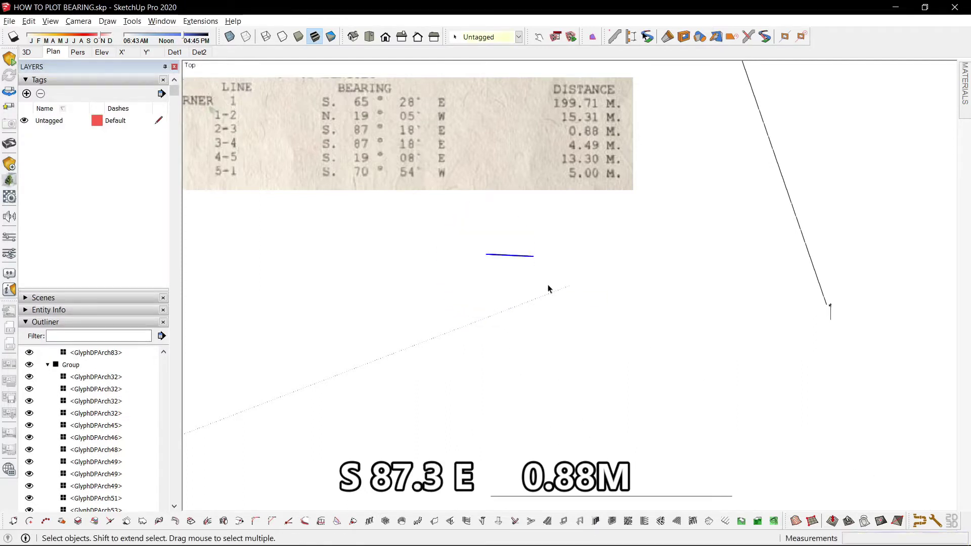
Move the 0.88 m line so that its left endpoint meets the upper end of the 15.31 m line
scroll(546, 285, down, 1)
key(m)
click(505, 263)
shift+middle_drag(597, 165, 504, 478)
shift+middle_drag(472, 183, 538, 444)
click(530, 337)
key(space)
Place the flat text label "2" beside the corner where the 15.31 m and 0.88 m lines meet
shift+middle_drag(500, 375, 452, 161)
triple_click(530, 201)
text(2)
click(427, 359)
click(471, 130)
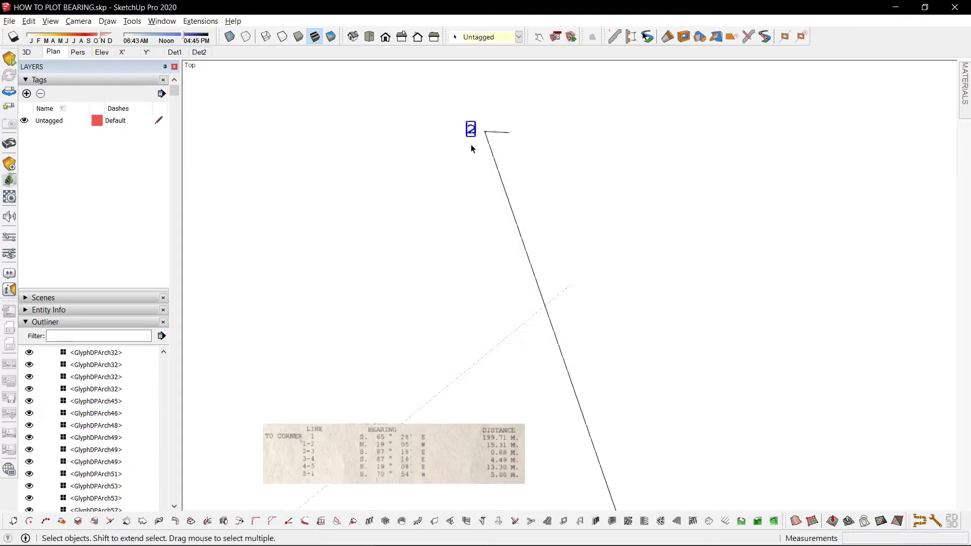
Move the 4.49 m line so that its left endpoint meets the free end of the 0.88 m line
shift+middle_drag(453, 382, 434, 177)
scroll(442, 331, up, 3)
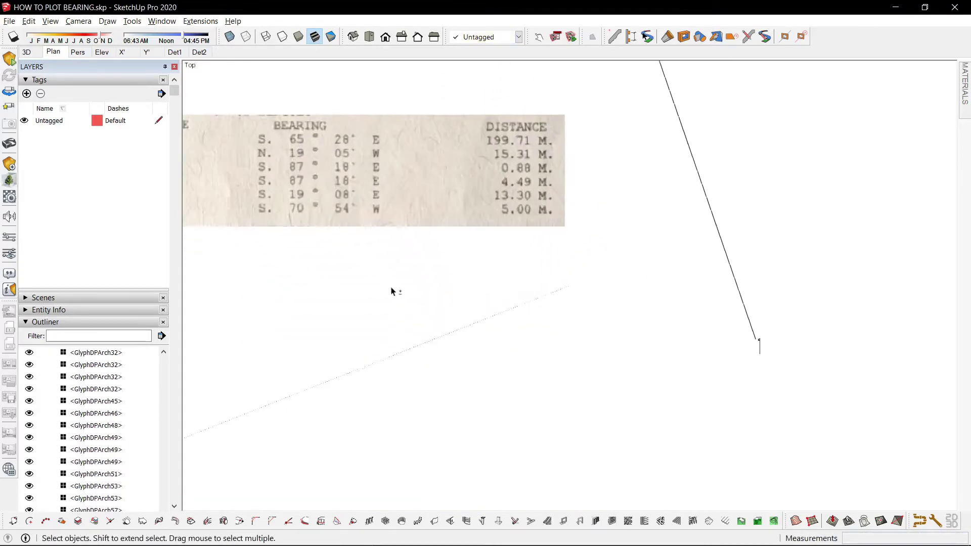
shift+middle_drag(291, 182, 359, 151)
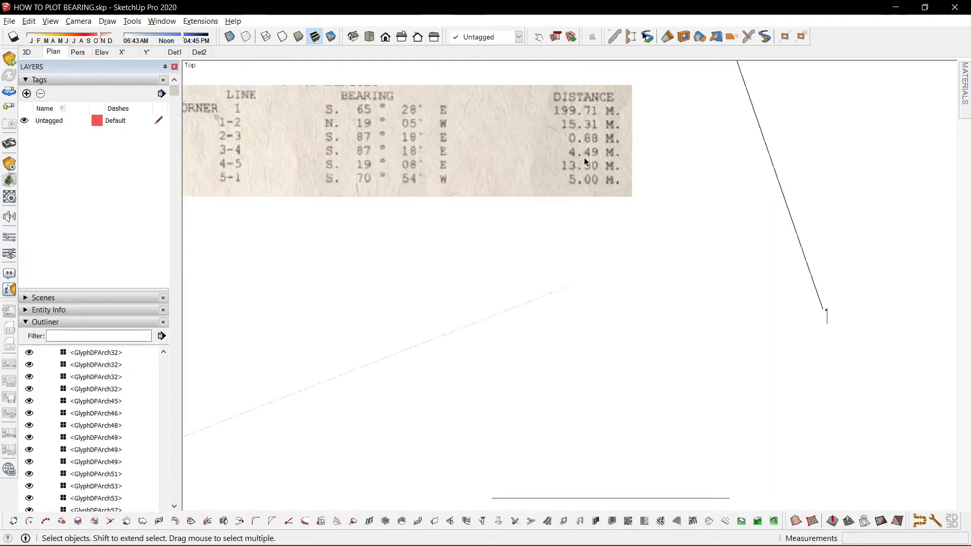
scroll(584, 162, down, 2)
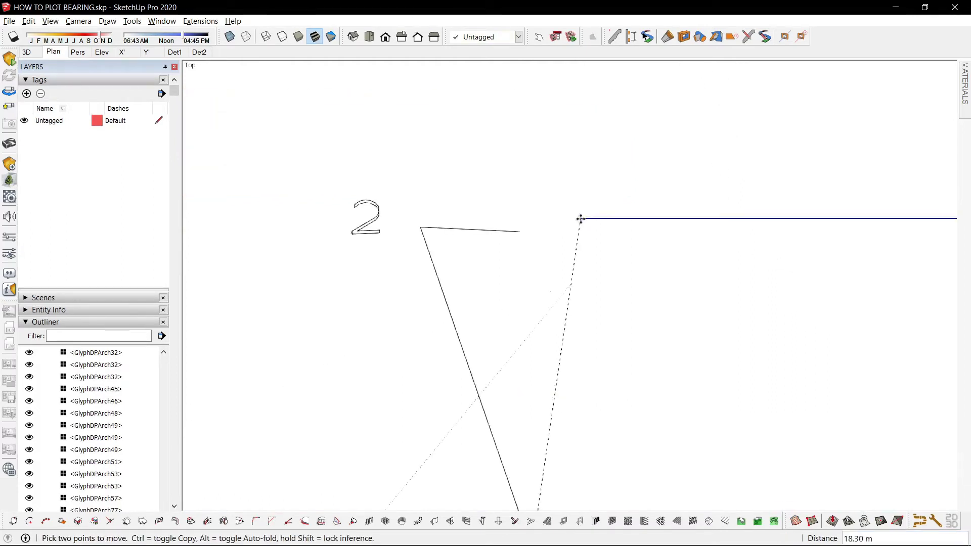
scroll(577, 225, down, 5)
scroll(562, 245, up, 3)
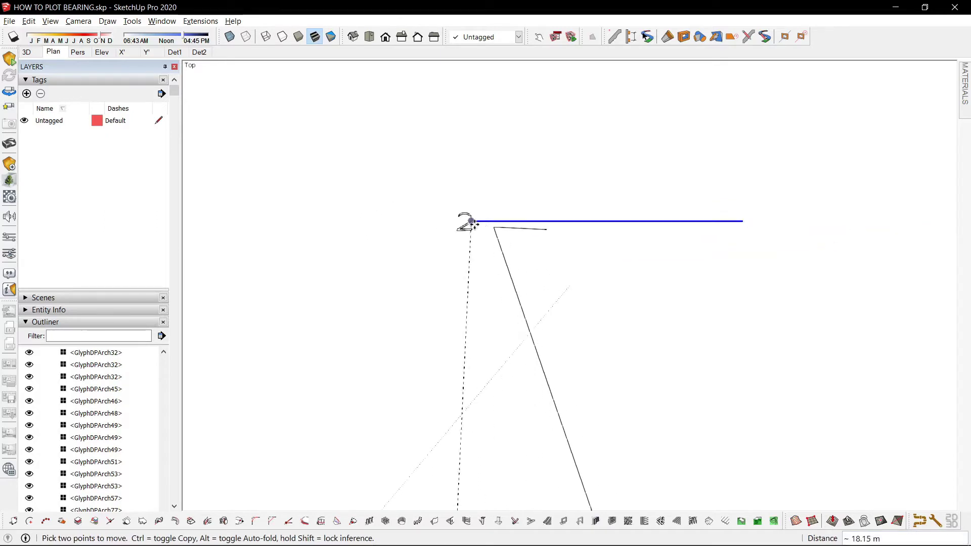
scroll(551, 231, up, 3)
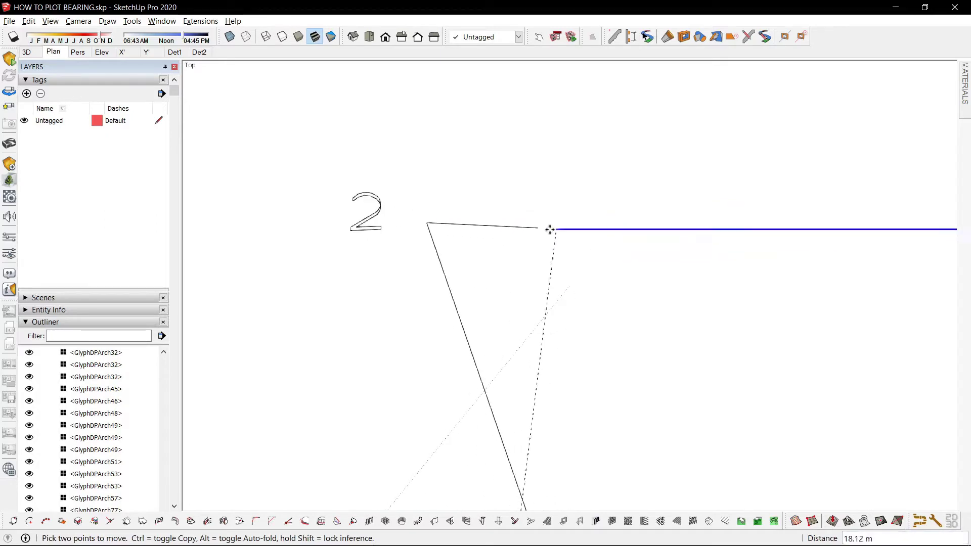
click(548, 228)
Create a construction guide along the 0.88 m line with the Tape Measure tool
key(q)
scroll(551, 224, up, 3)
key(space)
key(t)
click(485, 225)
click(487, 225)
key(space)
Rotate the 4.49 m line about its left endpoint until it is collinear with the 0.88 m line
scroll(524, 227, up, 2)
key(q)
click(516, 229)
click(654, 227)
click(656, 230)
key(space)
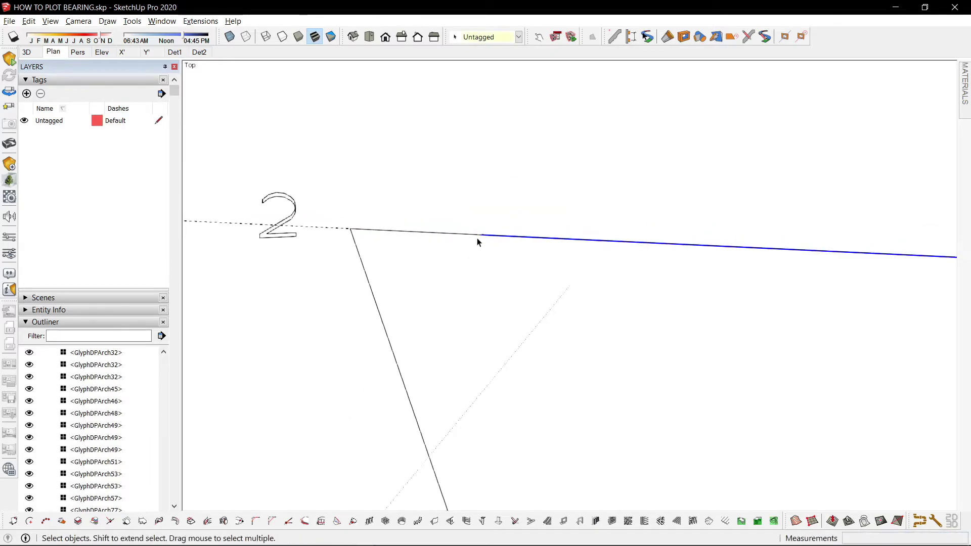
scroll(481, 236, down, 4)
scroll(527, 382, down, 3)
click(513, 336)
scroll(482, 308, up, 2)
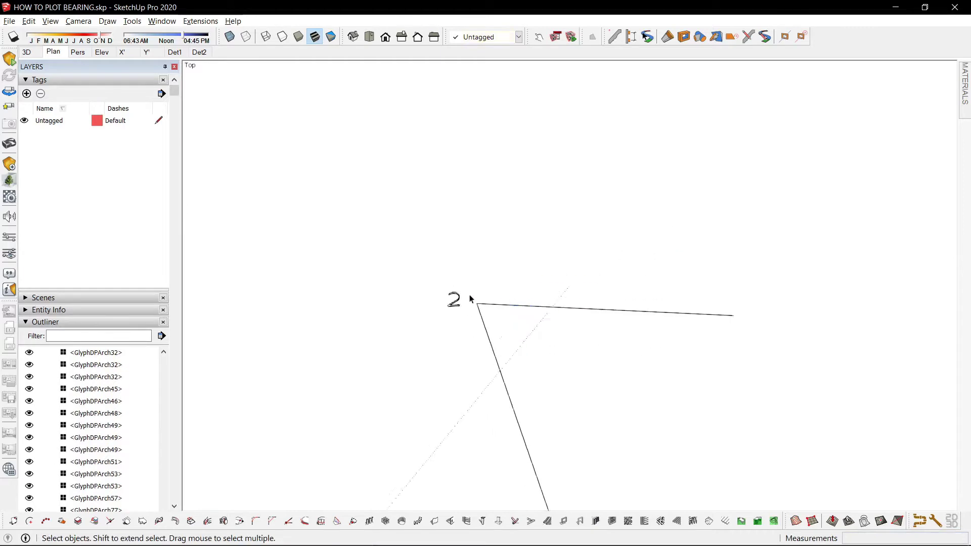
Copy corner label 2 to the junction of the 0.88 m and 4.49 m lines and change the copy's text to 3
scroll(470, 299, up, 3)
click(445, 300)
key(m)
key(ctrl)
click(457, 280)
click(588, 272)
key(space)
text(t3)
key(Return)
scroll(606, 330, up, 4)
click(543, 317)
scroll(546, 318, up, 1)
Draw a circle about 0.07 m in radius centred on corner 3
key(m)
key(c)
click(522, 300)
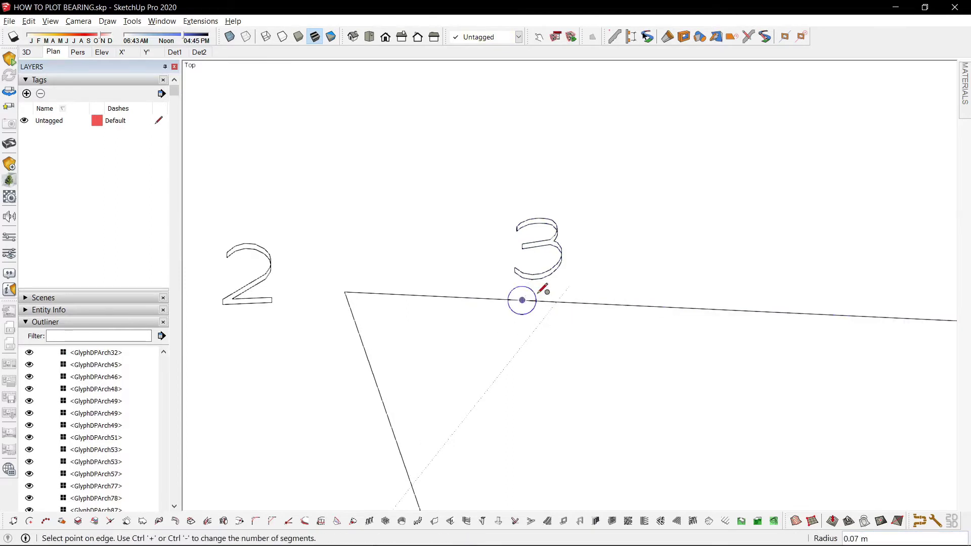
click(533, 292)
Copy the corner 3 circle onto corners 2 and 1
scroll(522, 301, down, 2)
key(m)
key(ctrl)
click(522, 301)
click(388, 295)
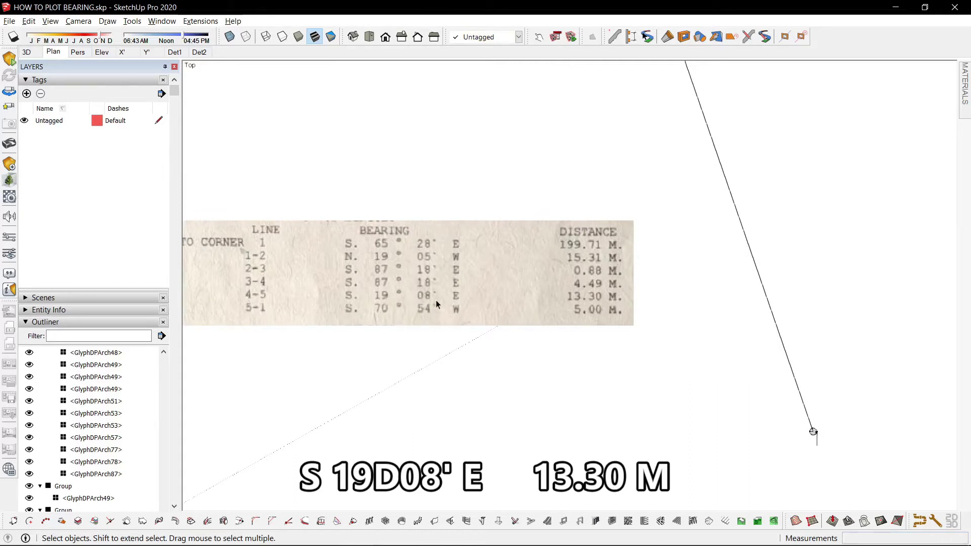
Move the 13.30 m line below the description table and rotate it about its left endpoint to point straight south
scroll(609, 352, down, 8)
shift+middle_drag(598, 445, 467, 344)
scroll(460, 353, up, 5)
drag(465, 346, 384, 253)
key(m)
key(space)
scroll(347, 174, up, 2)
key(q)
click(400, 291)
click(430, 292)
click(402, 374)
key(space)
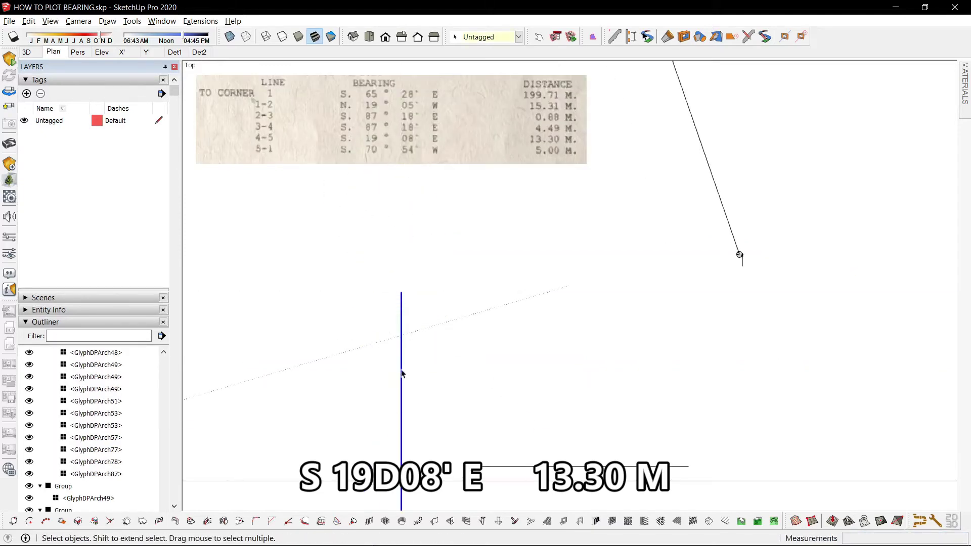
Switch to Calculator and divide 8 by 60 to convert the minutes of line 4-5's bearing to decimal degrees, then return to SketchUp
key(alt+Tab)
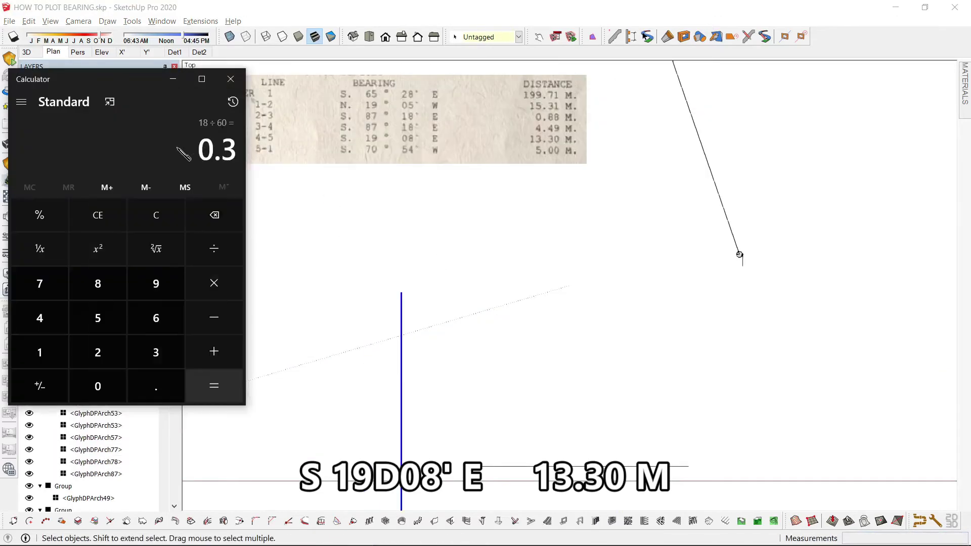
text(8/60)
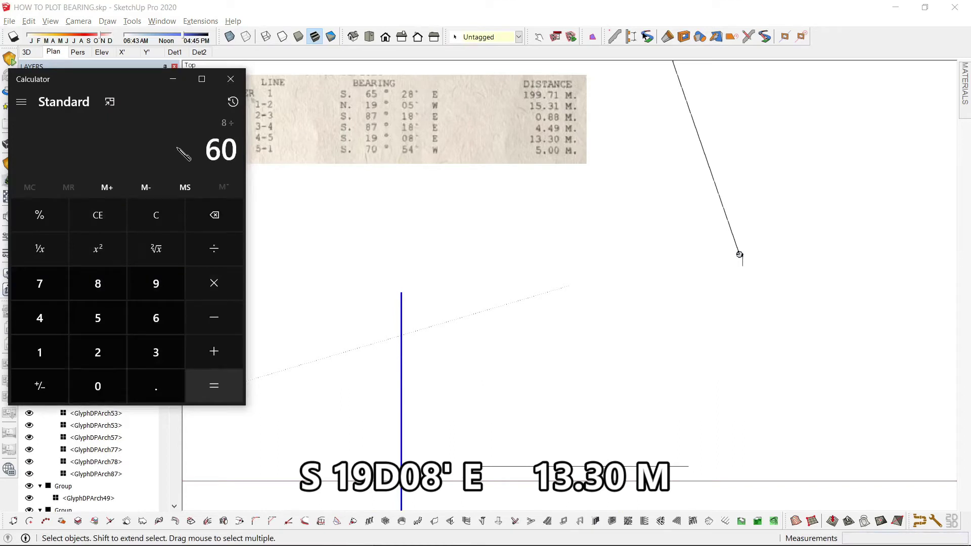
key(Return)
click(442, 268)
Move the vertical 13.30 m line up and to the west, closer beneath the description table
shift+middle_drag(444, 266, 473, 280)
drag(484, 309, 416, 376)
key(m)
click(431, 306)
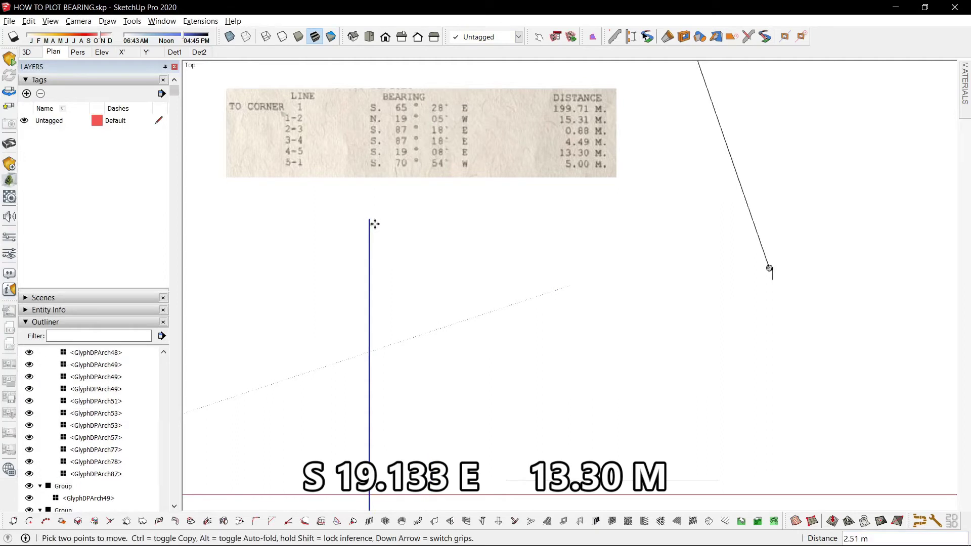
click(370, 218)
Rotate the vertical 13.30 m line 19.133 degrees toward the east about its upper endpoint
key(q)
click(369, 219)
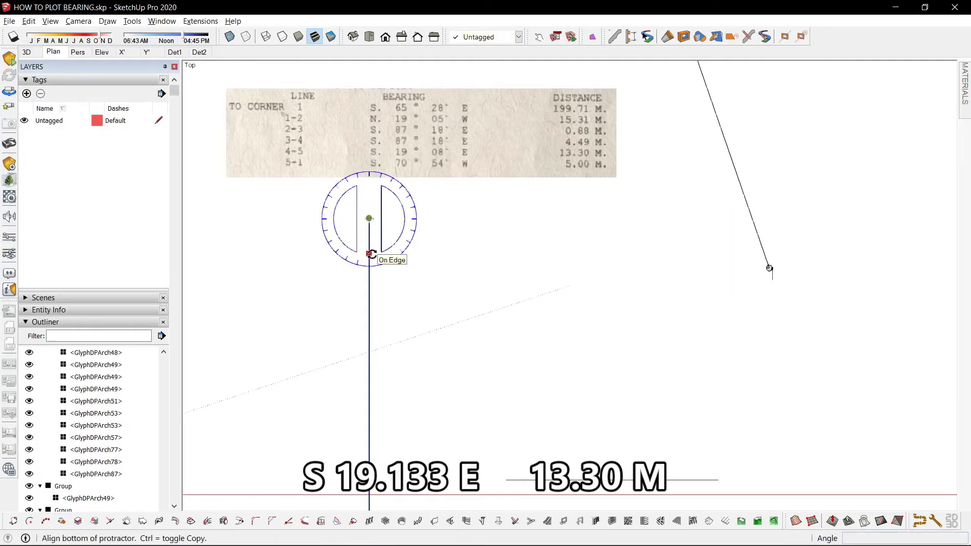
click(369, 253)
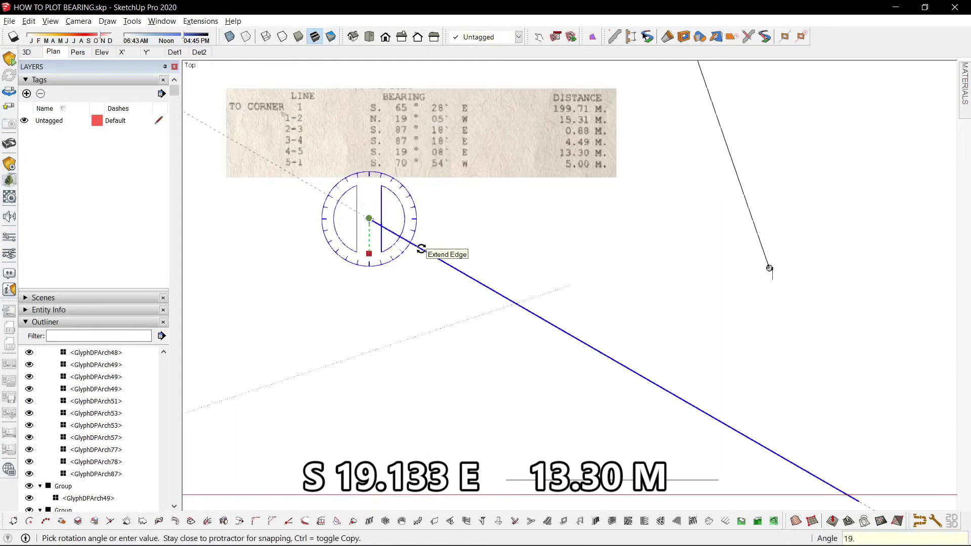
text(19.133)
key(Return)
key(alt+Tab)
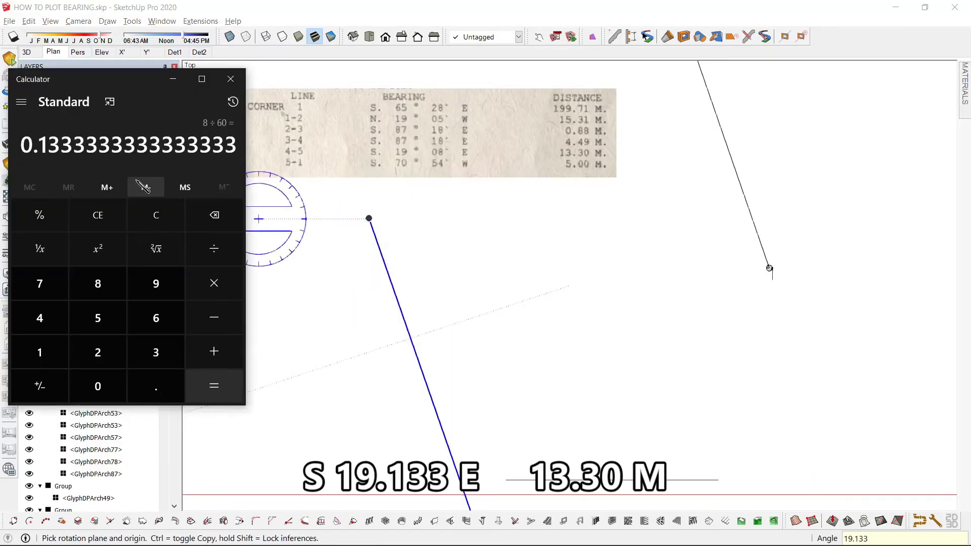
click(554, 219)
key(space)
Move the 13.30 m line so that its upper endpoint meets the free end of the 4.49 m line
key(m)
click(367, 217)
scroll(536, 148, down, 3)
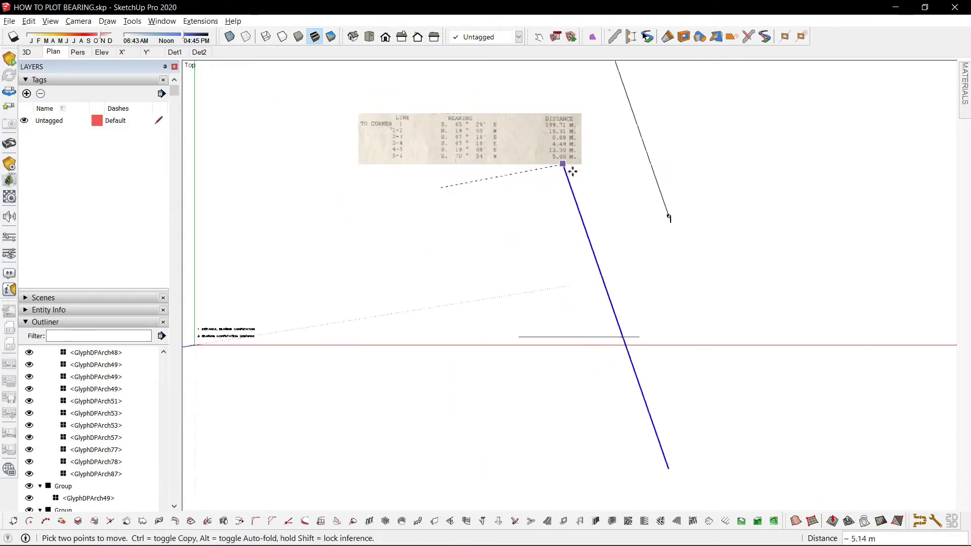
shift+middle_drag(681, 139, 424, 498)
scroll(450, 271, up, 3)
click(406, 190)
key(space)
scroll(470, 271, down, 3)
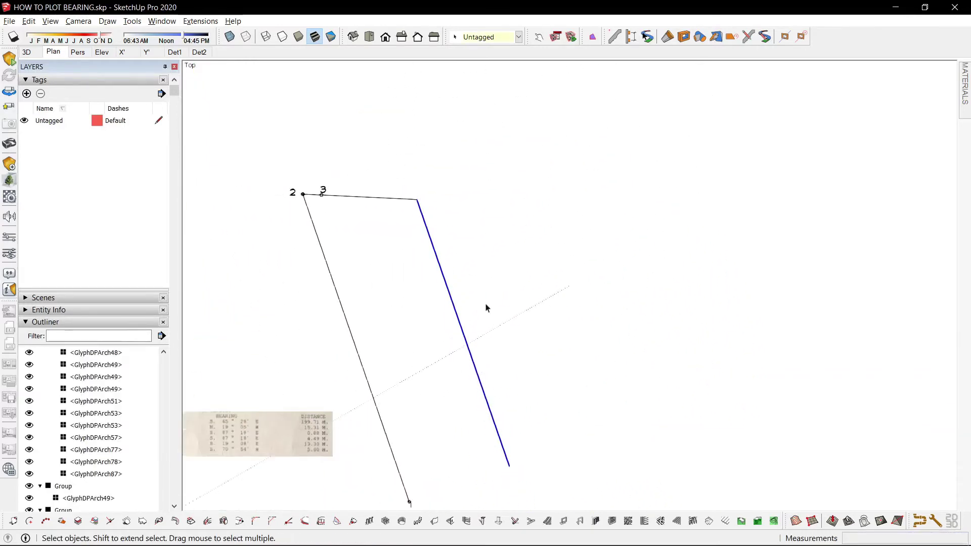
Draw a closing line from corner 1 to the lower end of the 13.30 m line
scroll(460, 338, up, 5)
key(l)
scroll(434, 333, up, 2)
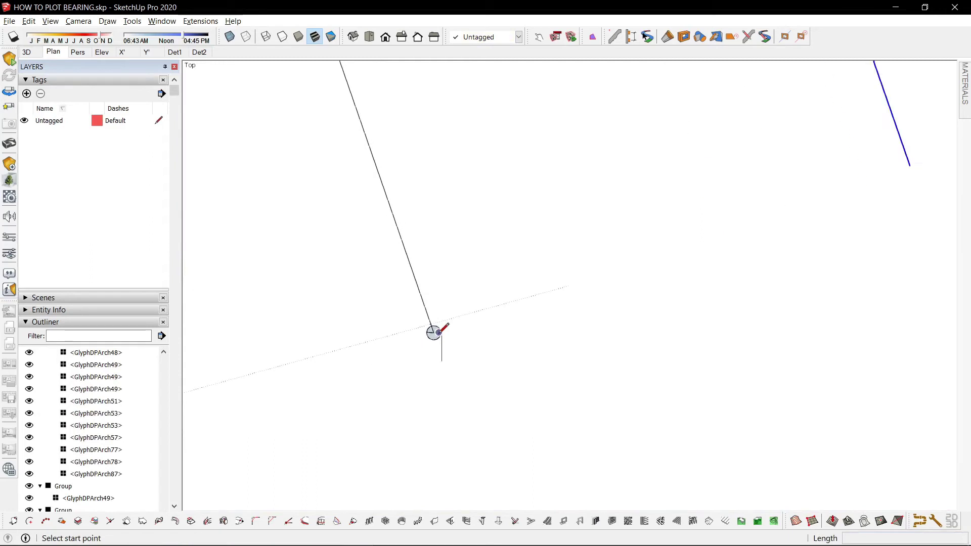
click(434, 332)
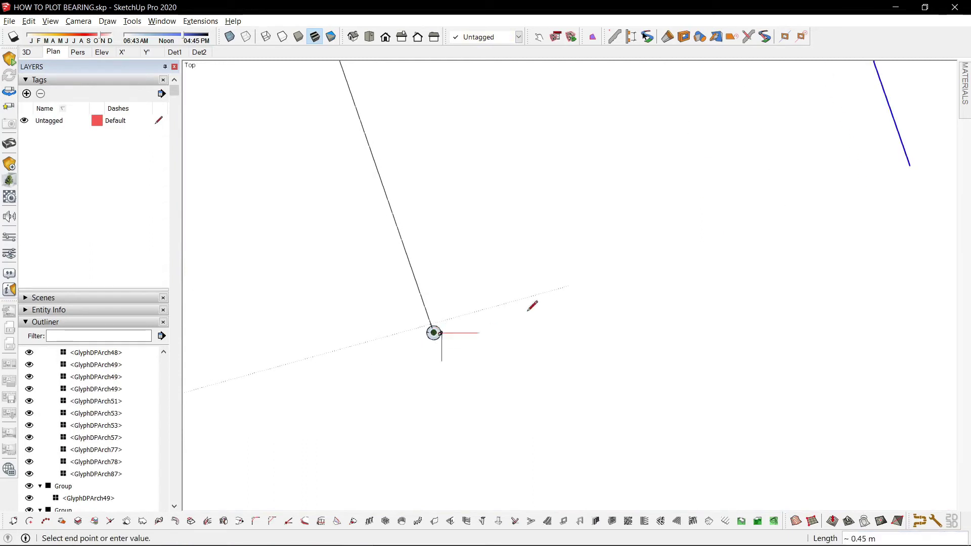
shift+middle_drag(779, 217, 615, 313)
click(752, 261)
key(space)
click(625, 343)
scroll(569, 363, down, 3)
shift+middle_drag(543, 357, 619, 342)
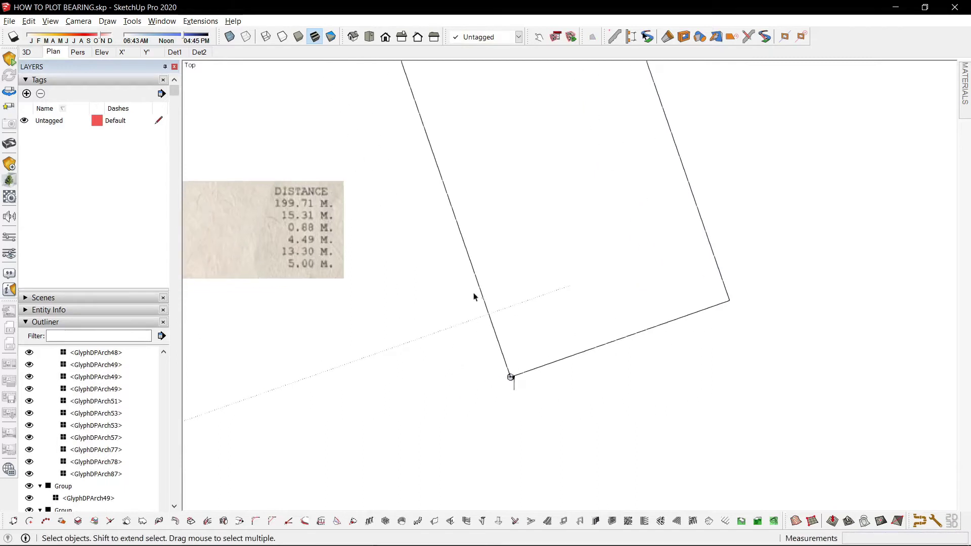
Check the closing line's length with the Dimension tool without placing the dimension
scroll(342, 265, up, 1)
key(d)
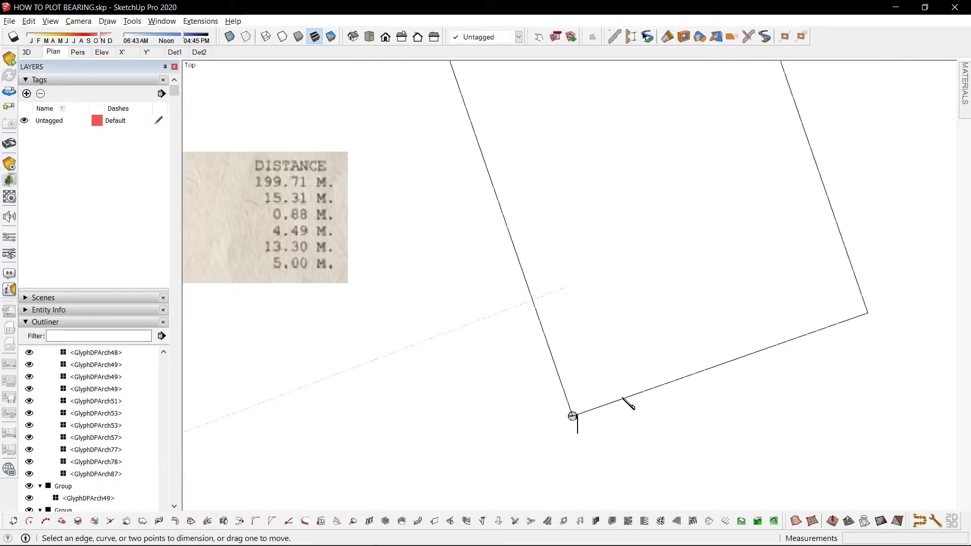
click(623, 399)
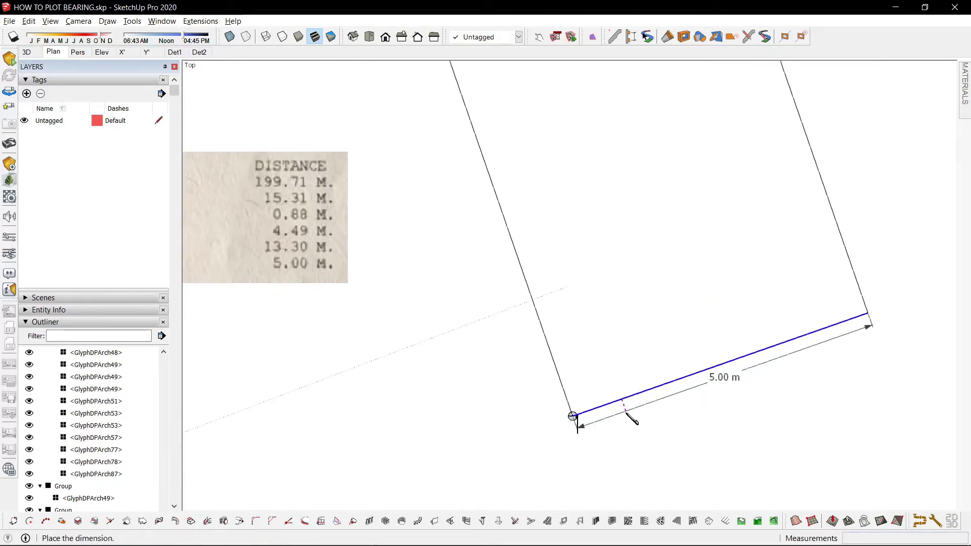
scroll(625, 414, up, 3)
key(space)
scroll(639, 408, down, 2)
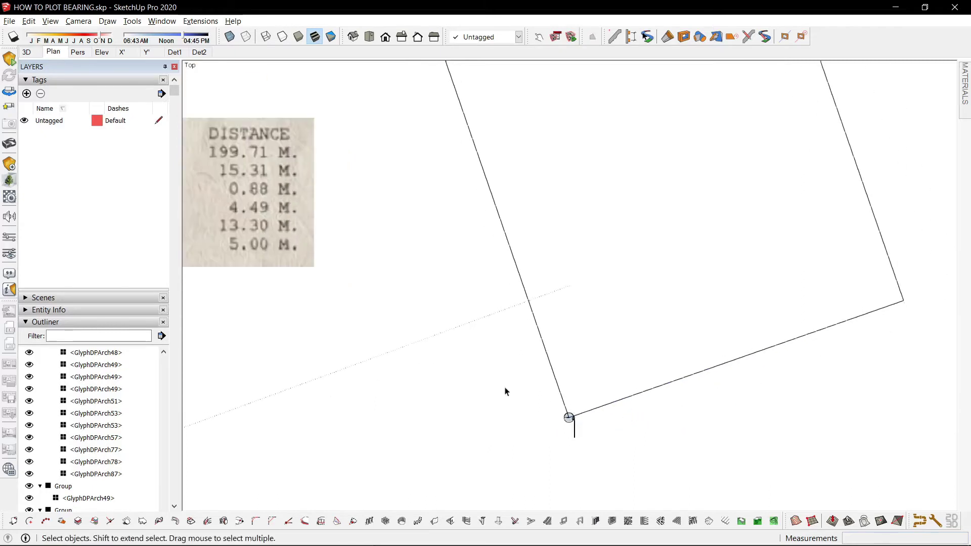
Move the horizontal 5.00 m line up to just below the bearing table
scroll(501, 335, down, 1)
scroll(512, 328, down, 3)
scroll(511, 371, down, 1)
shift+middle_drag(510, 370, 583, 239)
scroll(538, 352, up, 1)
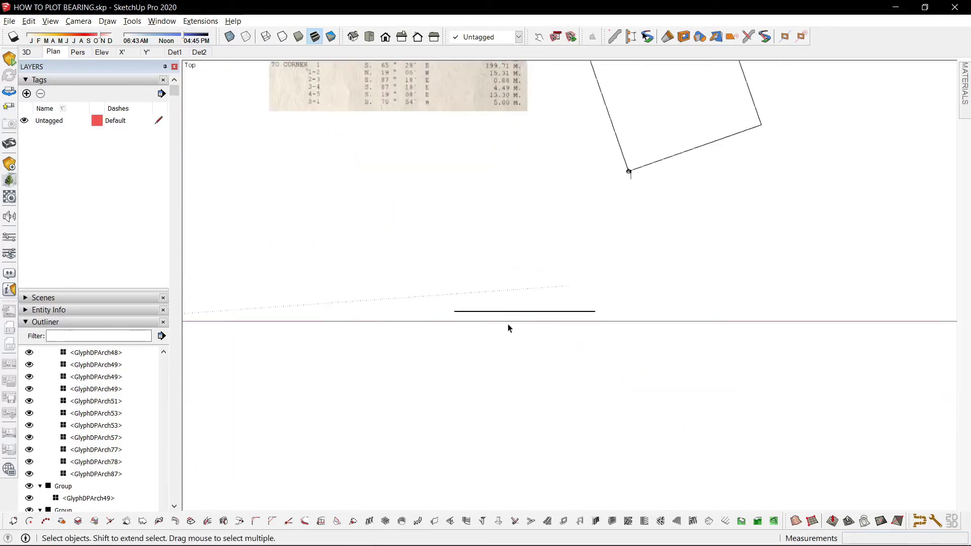
shift+middle_drag(493, 256, 460, 333)
drag(388, 346, 579, 422)
key(m)
click(454, 371)
click(385, 215)
key(space)
scroll(378, 237, up, 2)
shift+middle_drag(409, 205, 432, 273)
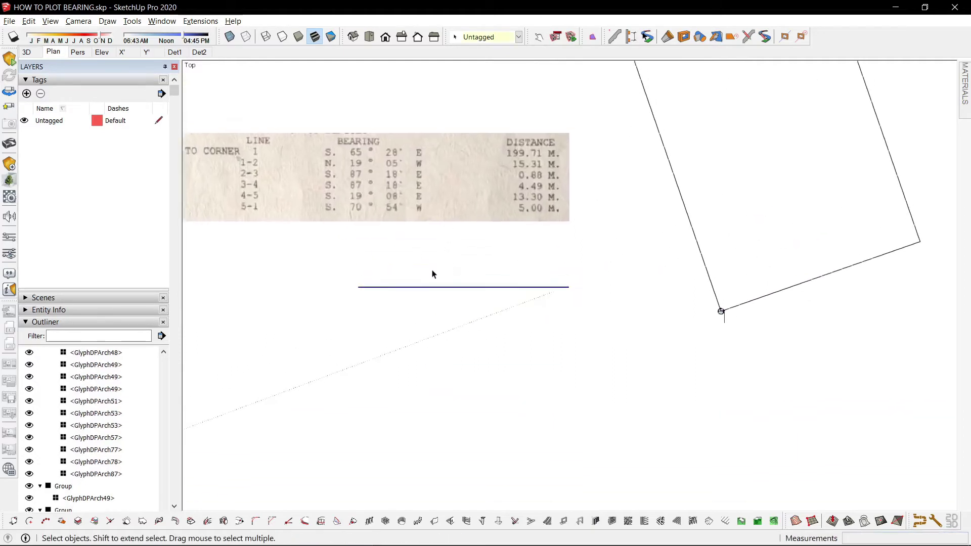
Erase the horizontal line below the bearing table
key(e)
key(space)
key(e)
click(534, 287)
key(space)
Draw a vertical reference line downward from the lower end of the 13.30 m line, beside the closing line
shift+middle_drag(897, 276, 669, 284)
scroll(690, 281, up, 2)
scroll(670, 260, down, 2)
scroll(542, 287, up, 3)
click(512, 310)
scroll(512, 309, down, 2)
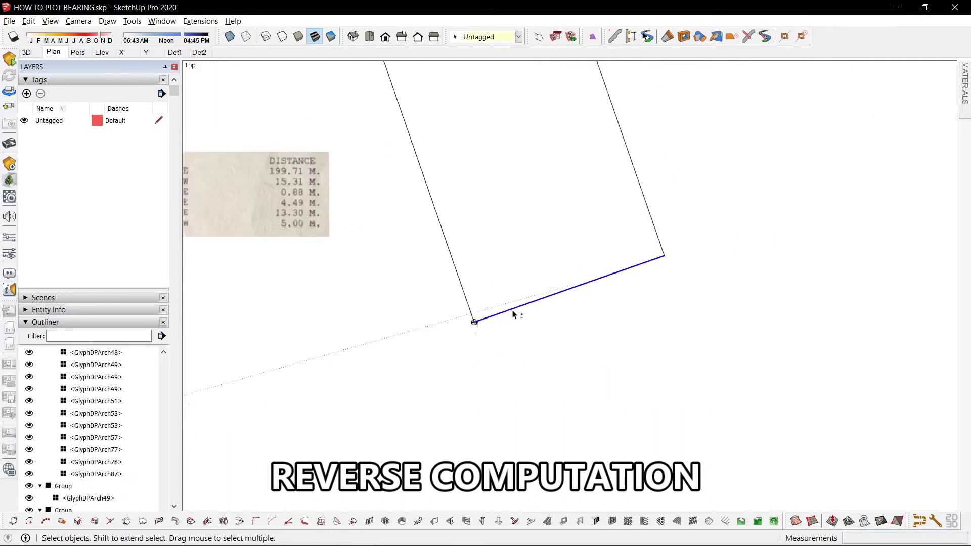
shift+middle_drag(514, 314, 721, 321)
shift+middle_drag(851, 268, 679, 255)
scroll(682, 298, up, 2)
key(l)
click(705, 237)
click(707, 367)
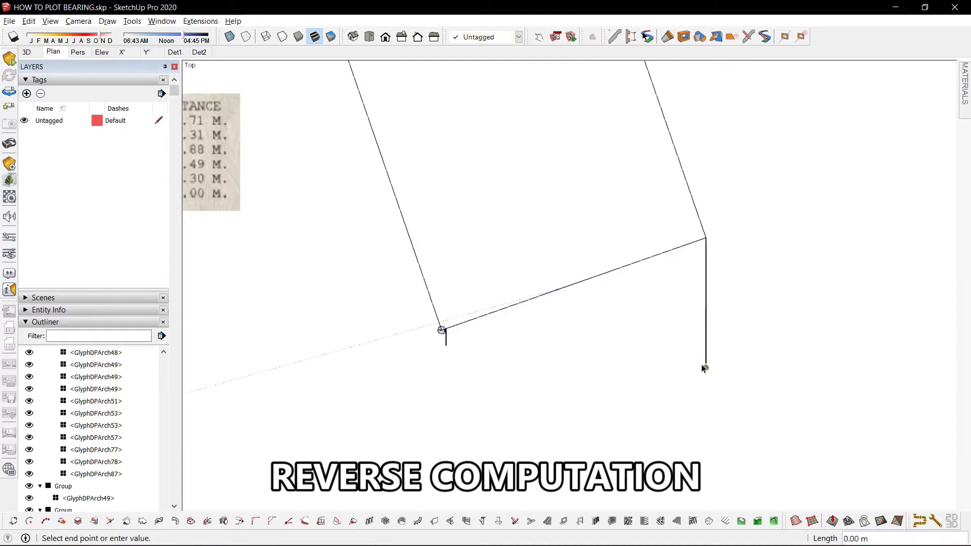
Measure the angle between the vertical reference line and the closing line with the Rotate tool, centred on their shared endpoint
key(space)
click(703, 279)
scroll(703, 257, up, 1)
key(q)
click(707, 233)
key(Escape)
click(707, 234)
click(707, 265)
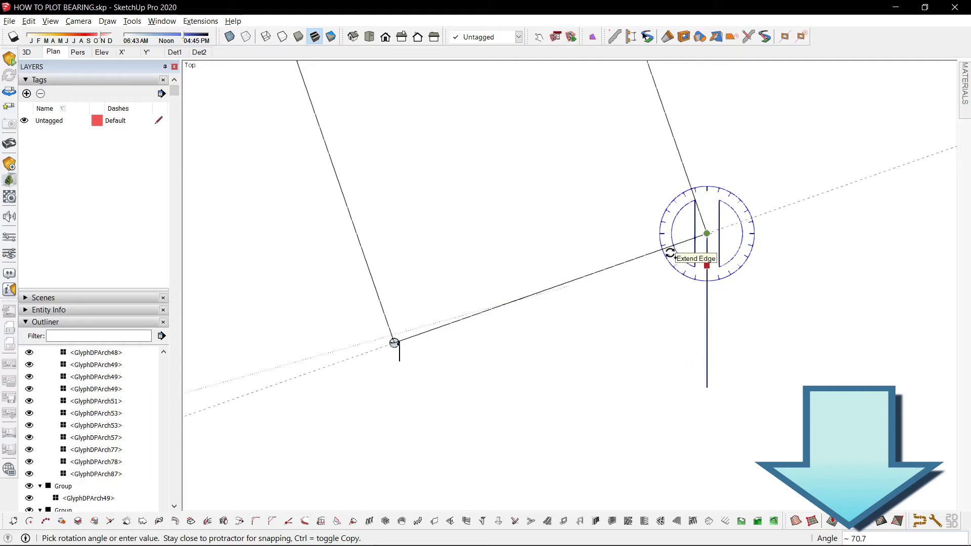
Cancel the rotation and erase the vertical reference line
key(e)
scroll(689, 266, down, 1)
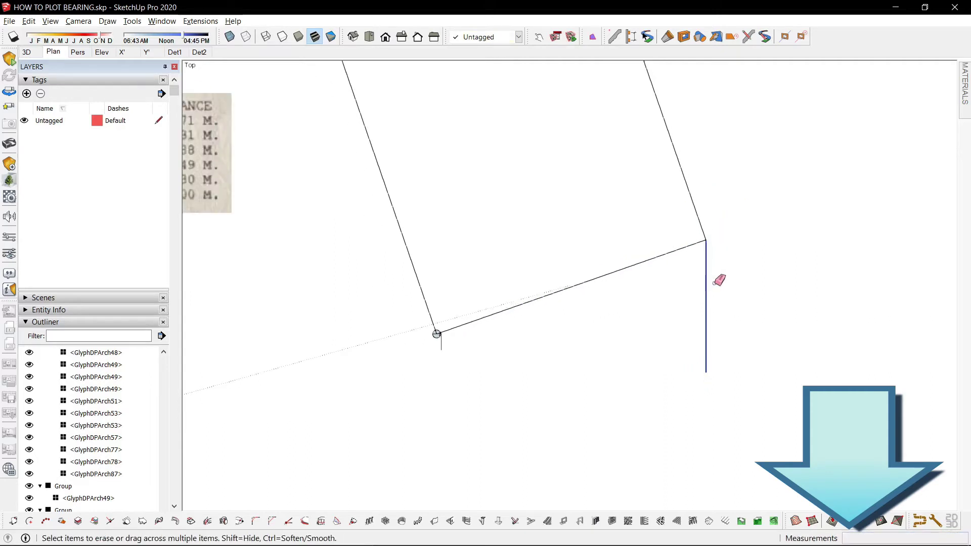
click(707, 294)
scroll(655, 351, down, 2)
key(space)
Convert the 54 minutes of the 5-1 bearing to decimal degrees by computing 54/60 in Calculator
shift+middle_drag(468, 283, 729, 292)
scroll(435, 263, up, 2)
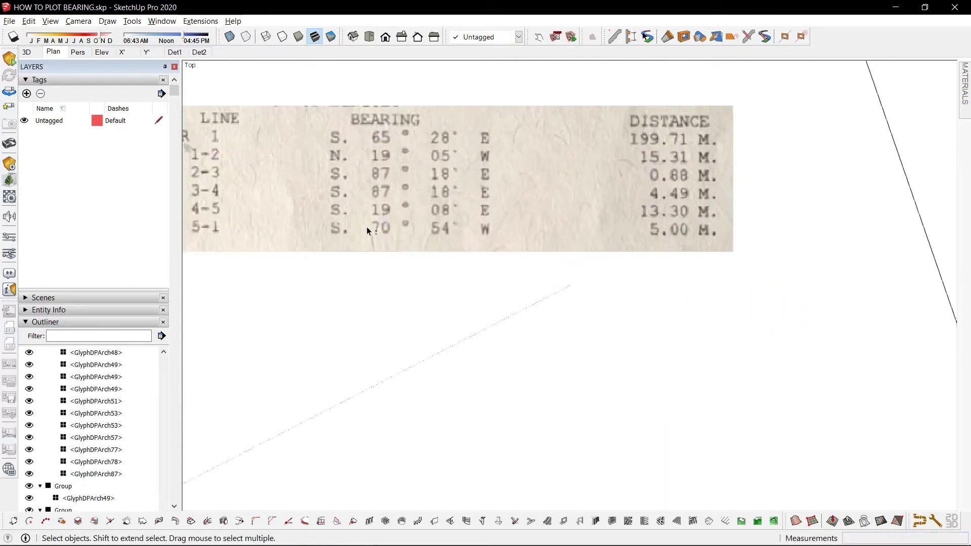
key(alt+Tab)
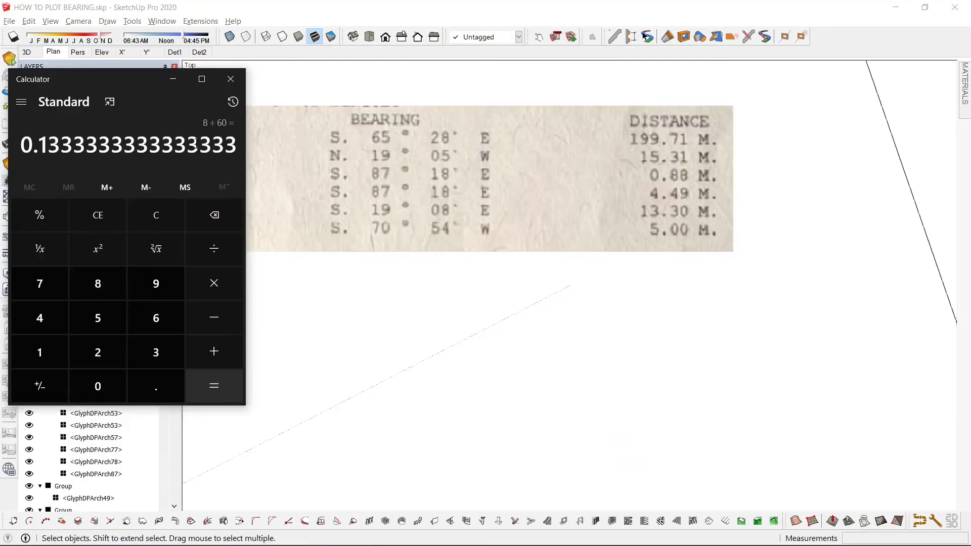
text(54/60)
key(Return)
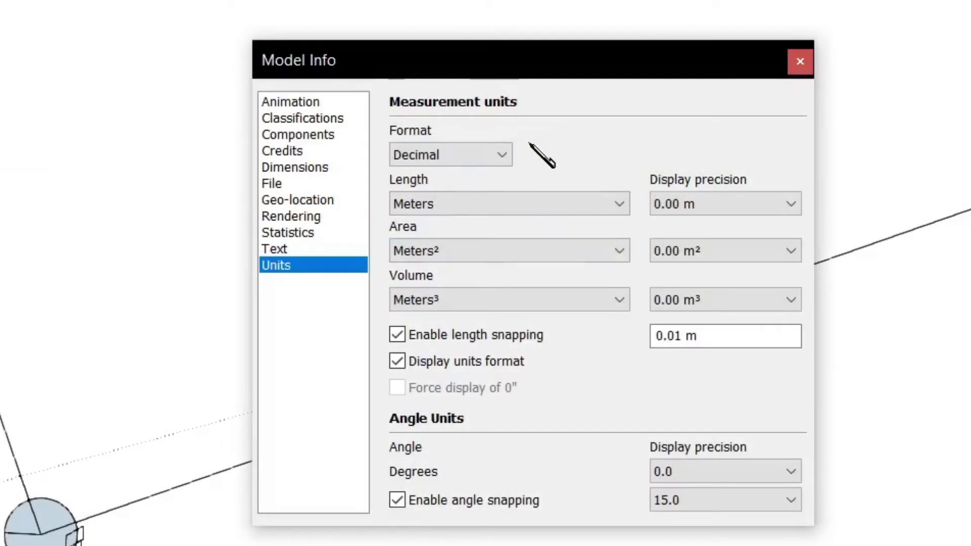
Check the angle display precision options in the model's unit settings without changing them, and close Model Info
click(680, 506)
click(680, 503)
click(670, 473)
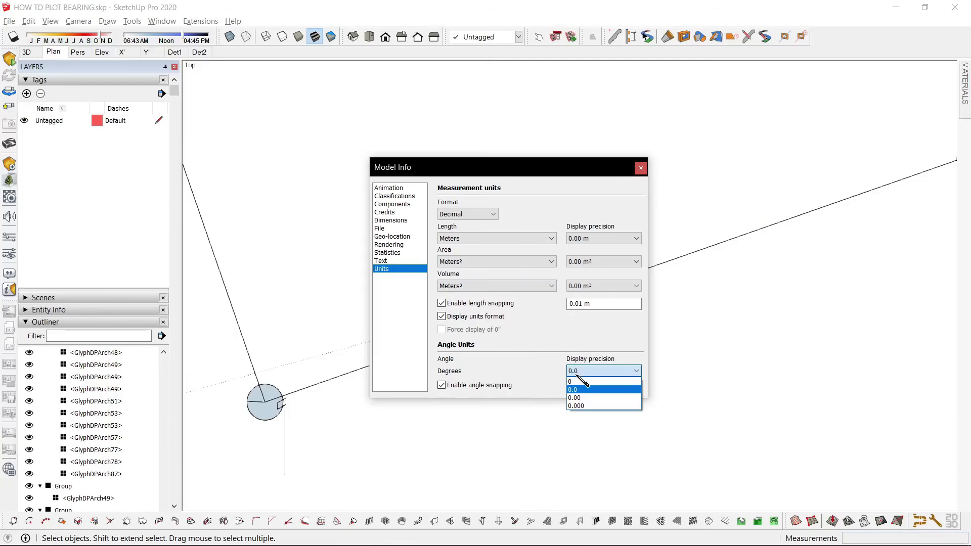
click(577, 375)
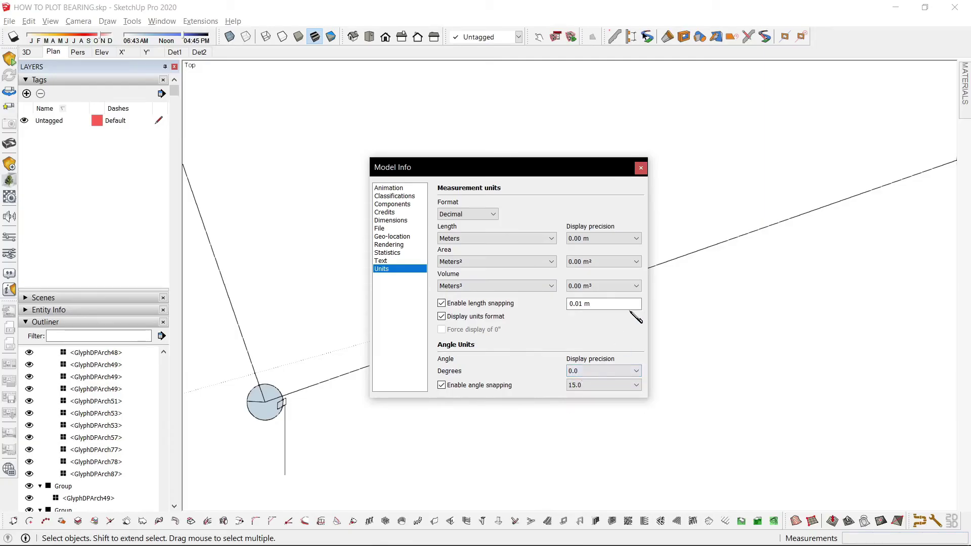
click(641, 168)
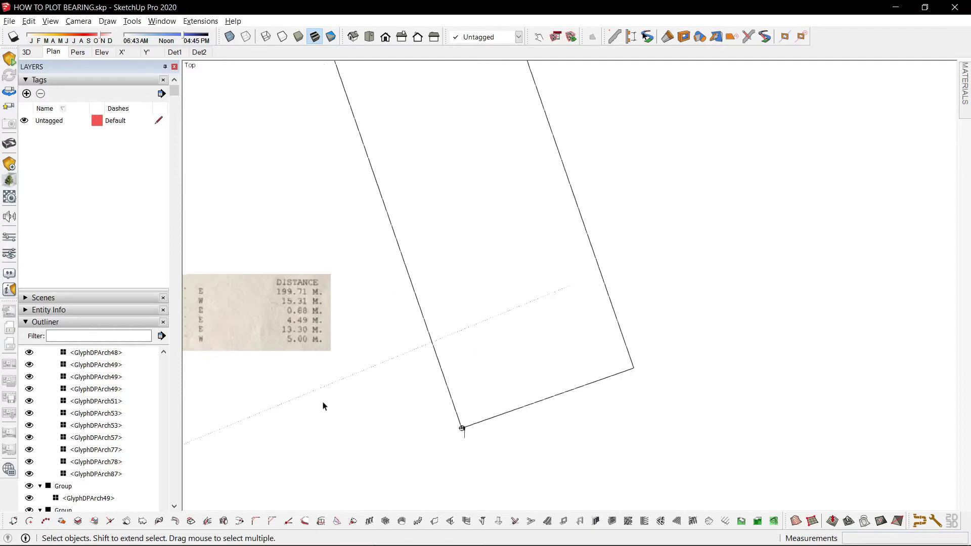
scroll(323, 406, up, 4)
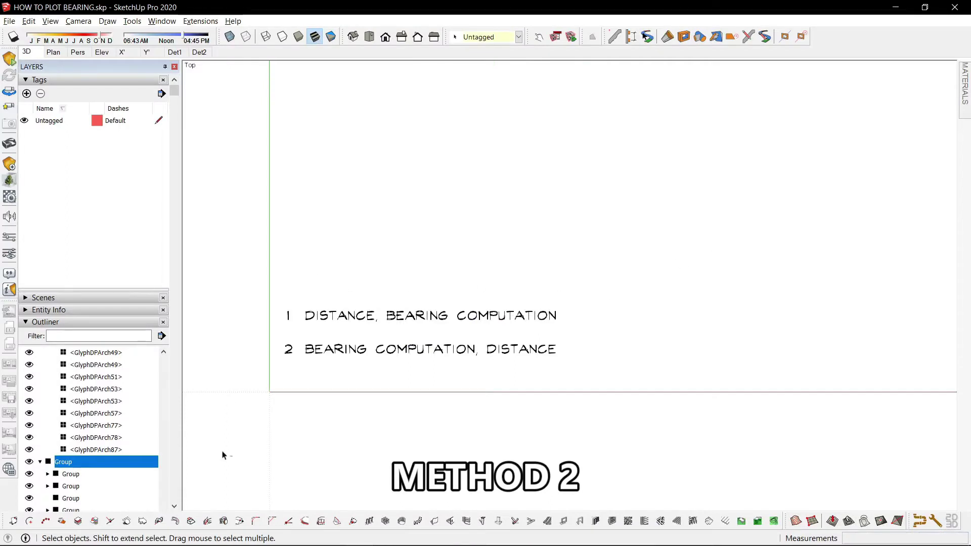
scroll(336, 401, up, 4)
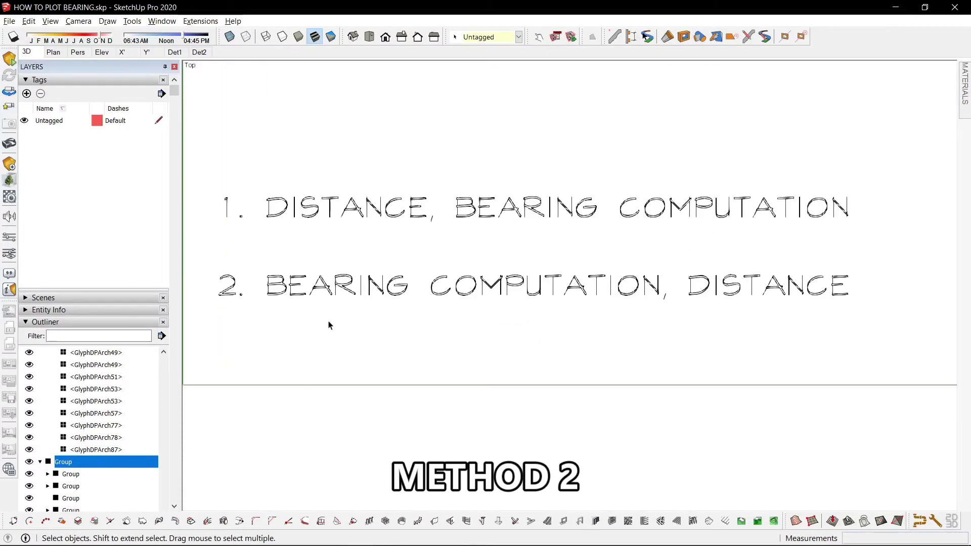
drag(242, 258, 690, 331)
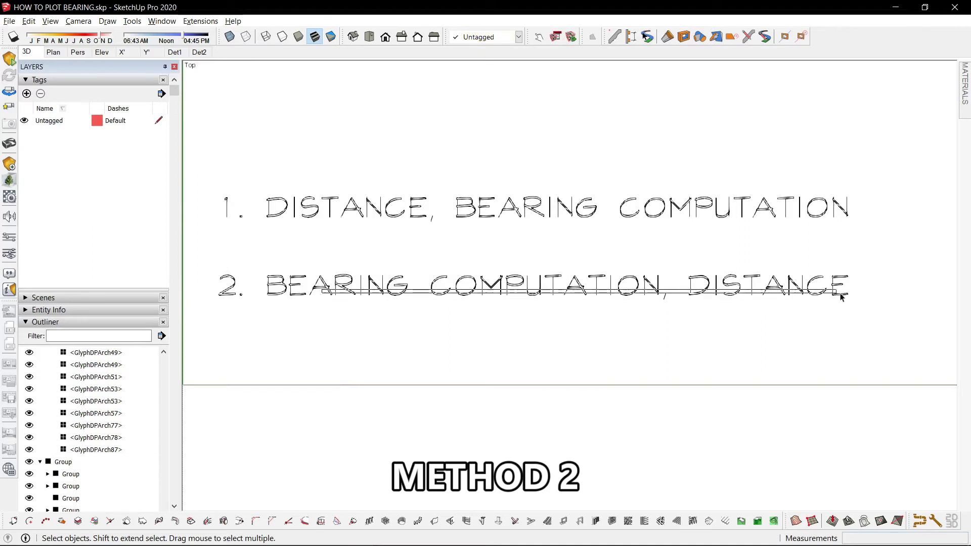
click(820, 295)
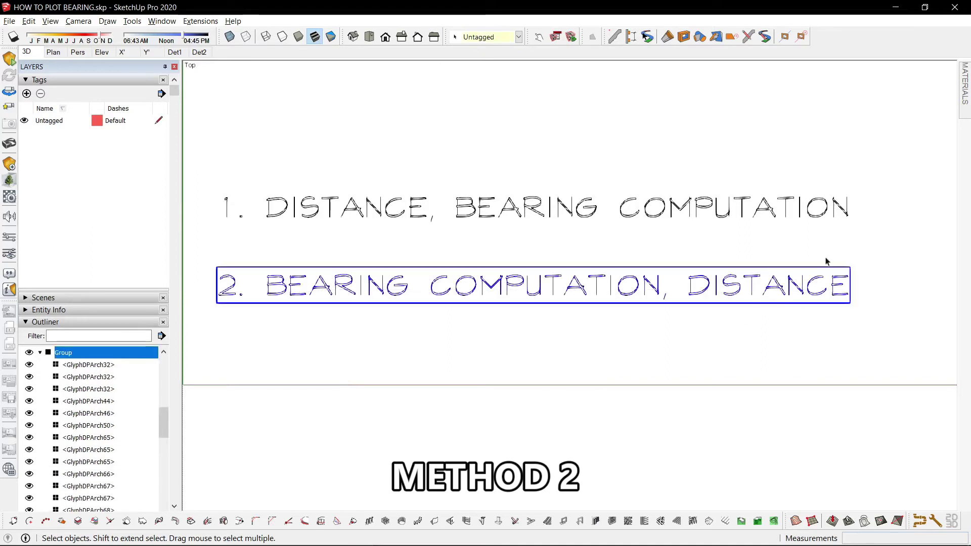
click(484, 421)
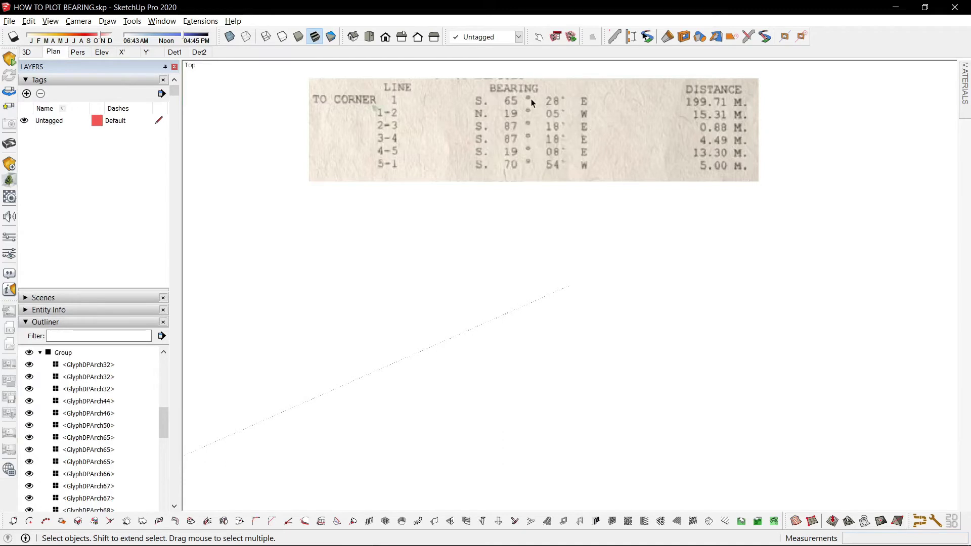
Convert the 05 minutes of the 1-2 bearing to decimal degrees by computing 5/60 in Calculator
scroll(531, 103, up, 3)
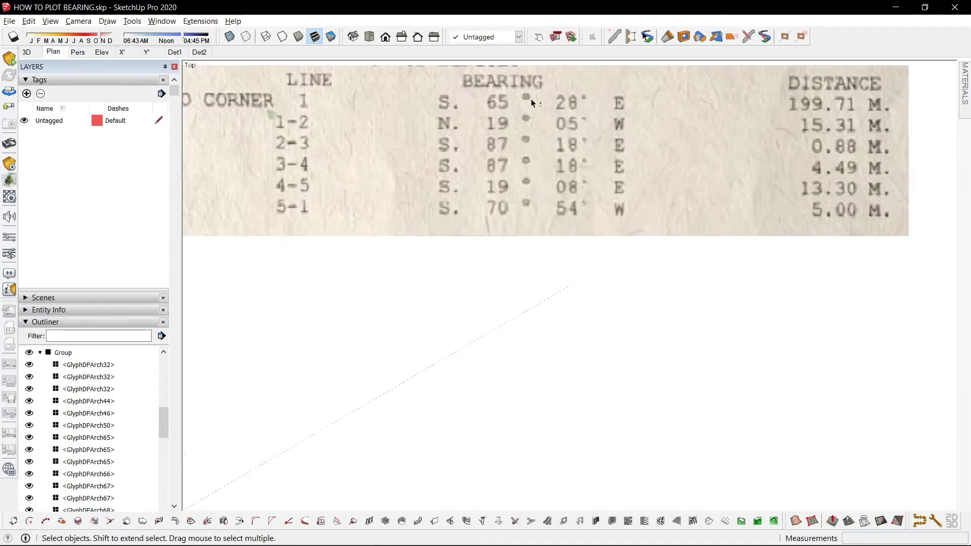
shift+middle_drag(532, 102, 579, 124)
key(XF86Calculator)
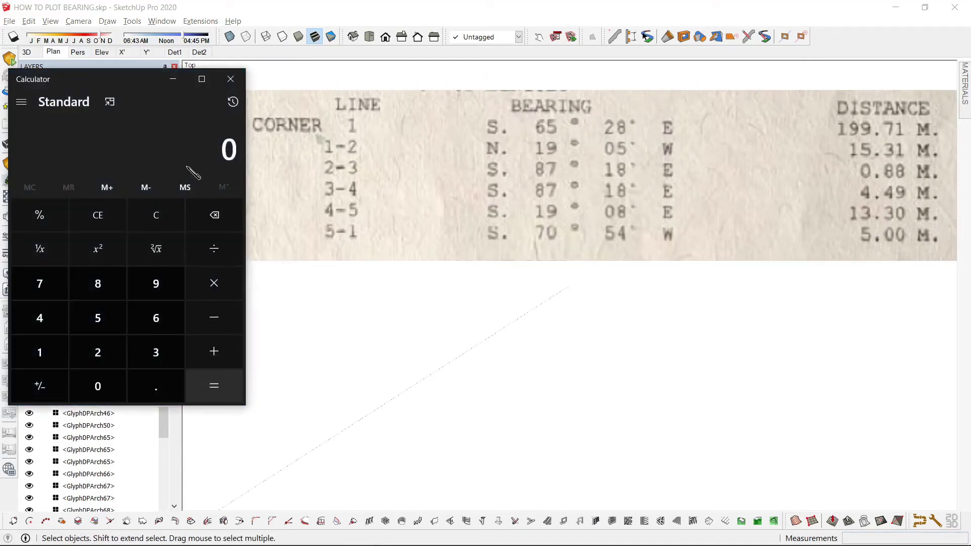
text(5/60)
key(Return)
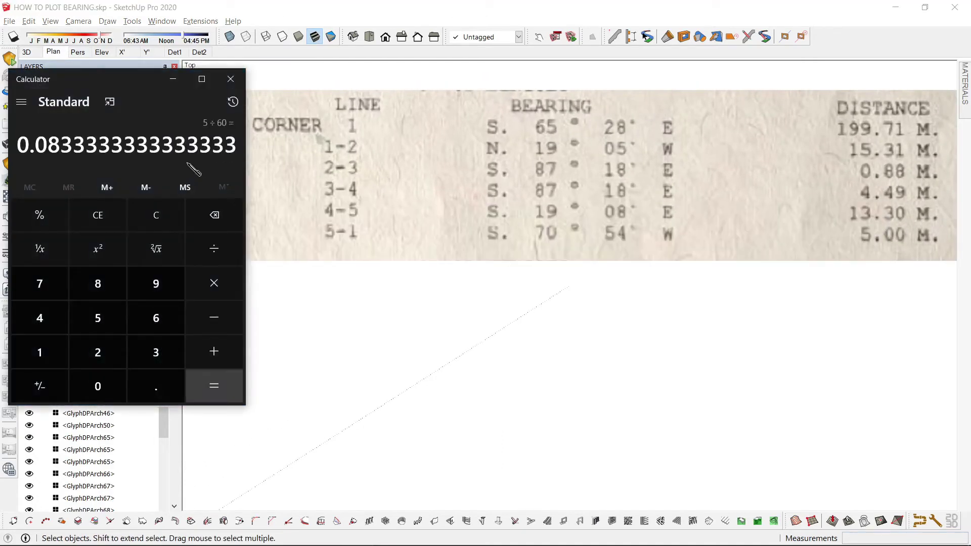
Return to SketchUp and place the flat text .083 over the minutes of the 1-2 bearing
click(550, 362)
key(shift+t)
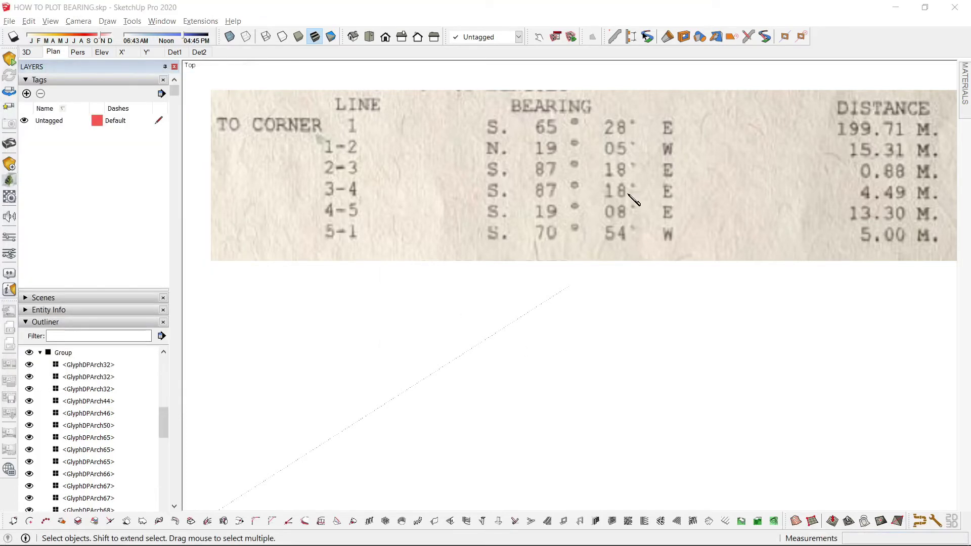
drag(574, 198, 389, 202)
text(.08)
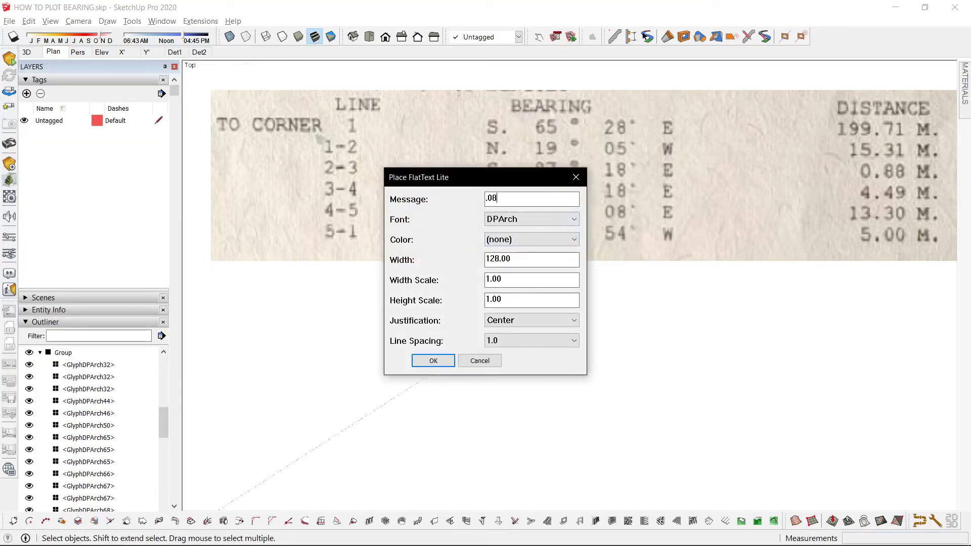
click(430, 363)
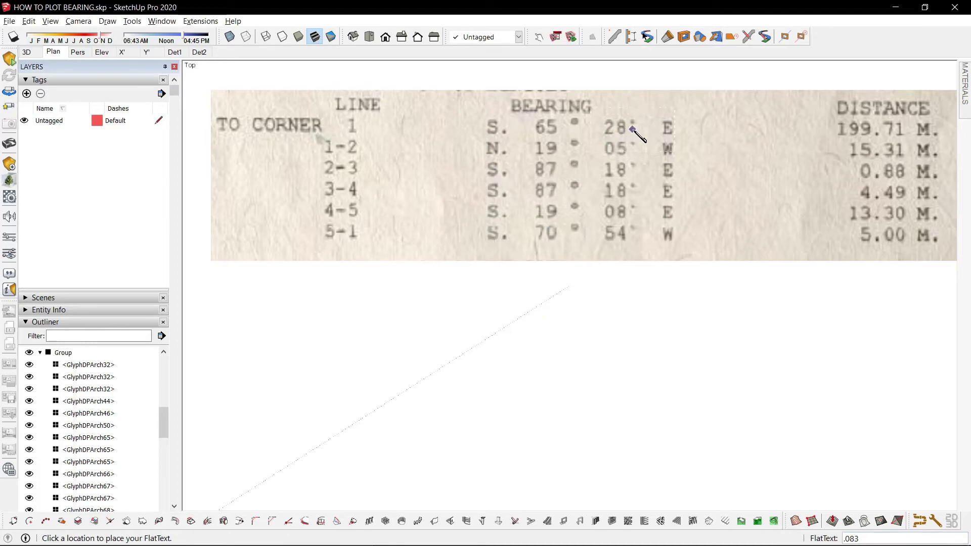
click(622, 149)
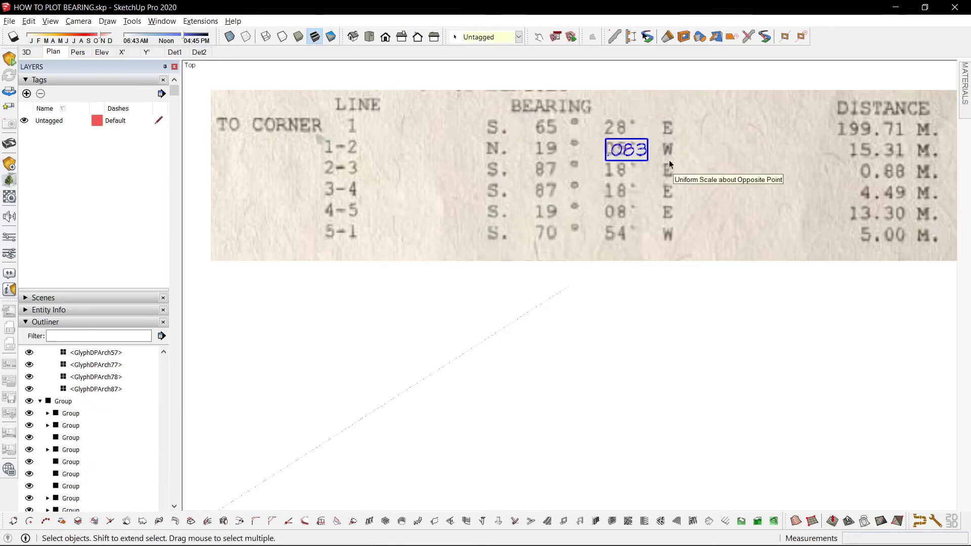
click(580, 286)
Compute 18/60 in Calculator for the minutes of the 2-3 bearing and return to SketchUp
key(alt+Tab)
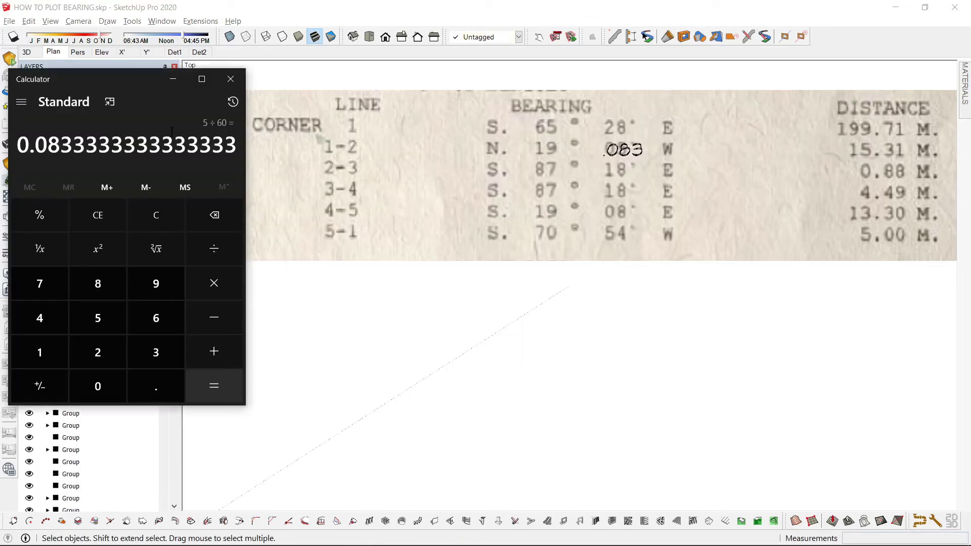
text(18/60)
key(Return)
key(alt+Tab)
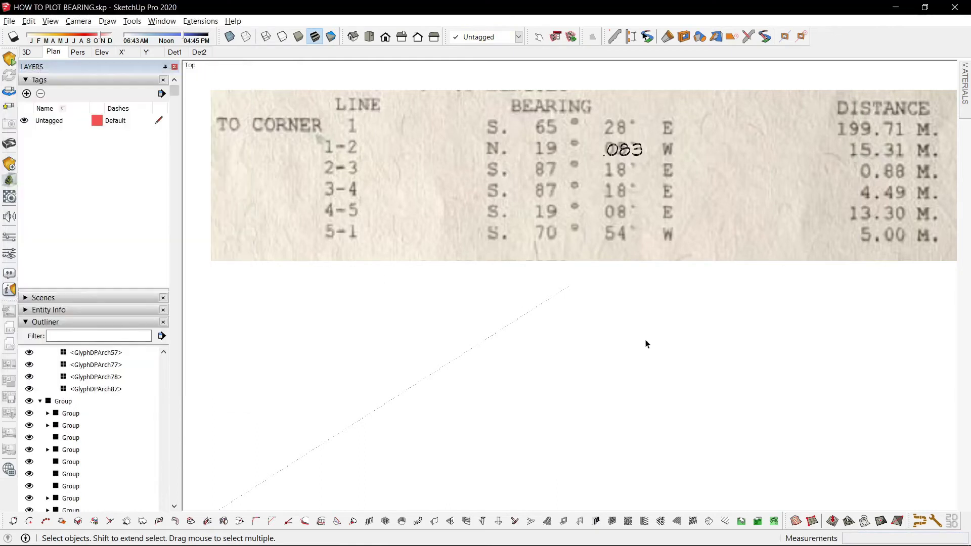
Place the flat text .3 over the minutes of the 2-3 bearing
key(t)
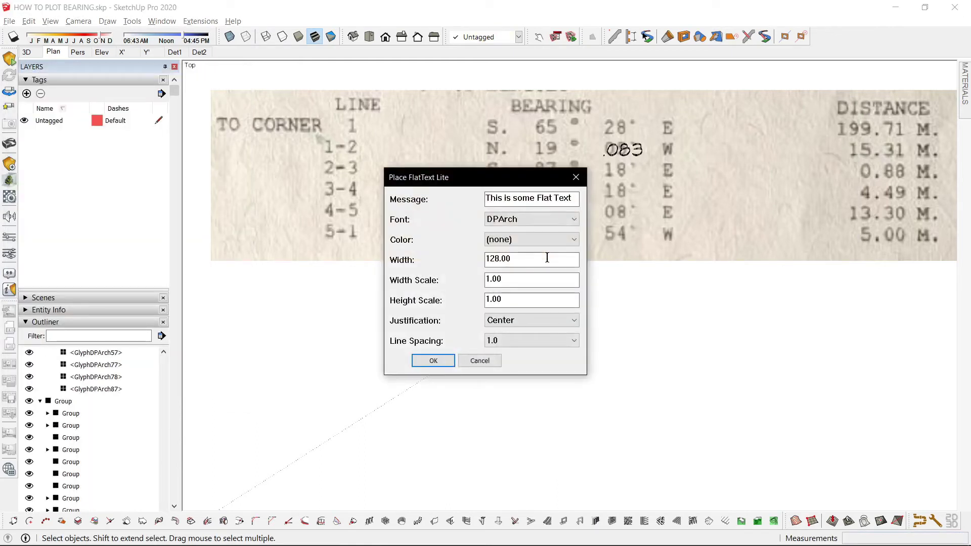
triple_click(535, 197)
text(.3)
key(Return)
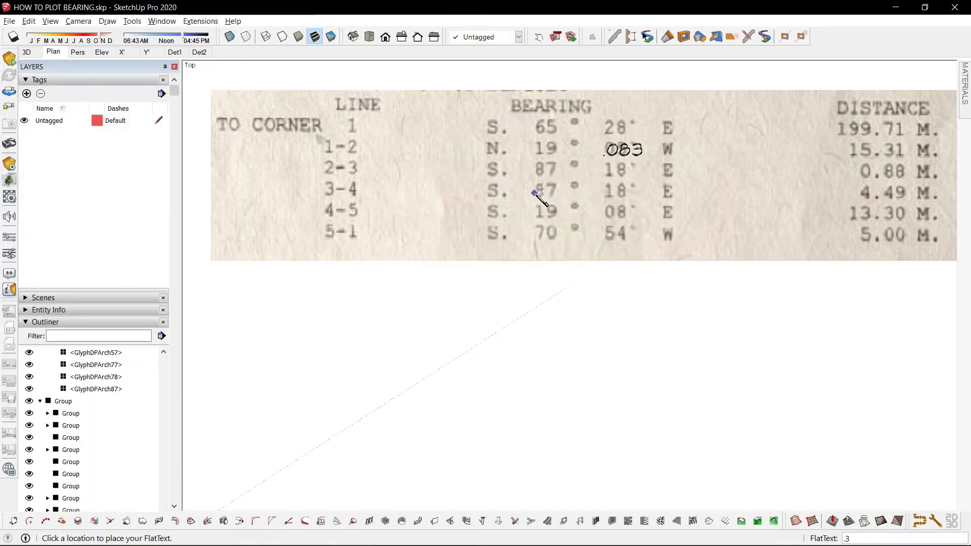
click(621, 169)
Copy the .3 text down onto the minutes of the 3-4 bearing
key(space)
key(m)
key(ctrl)
click(623, 166)
click(625, 189)
key(space)
Compute 8/60 in Calculator for the minutes of the 4-5 bearing and return to SketchUp
key(alt+Tab)
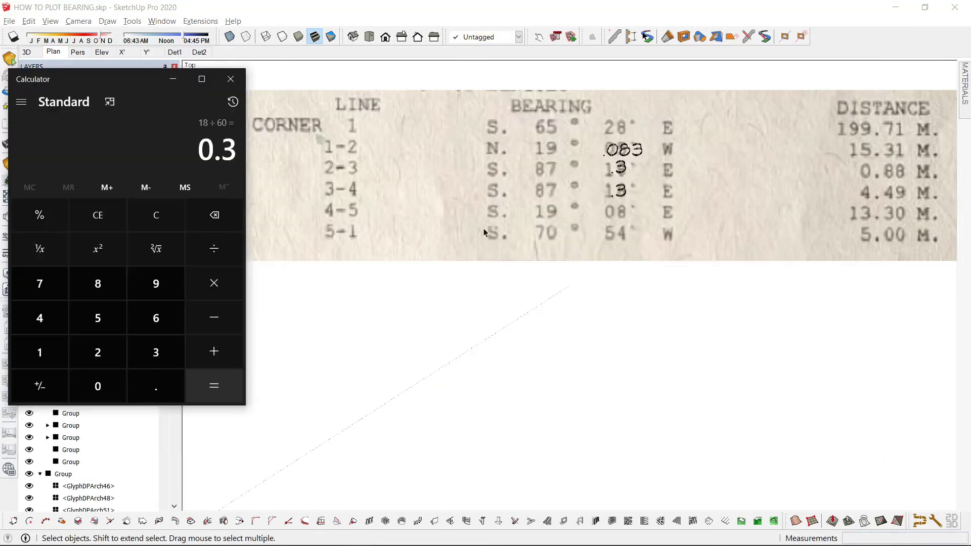
text(8/60)
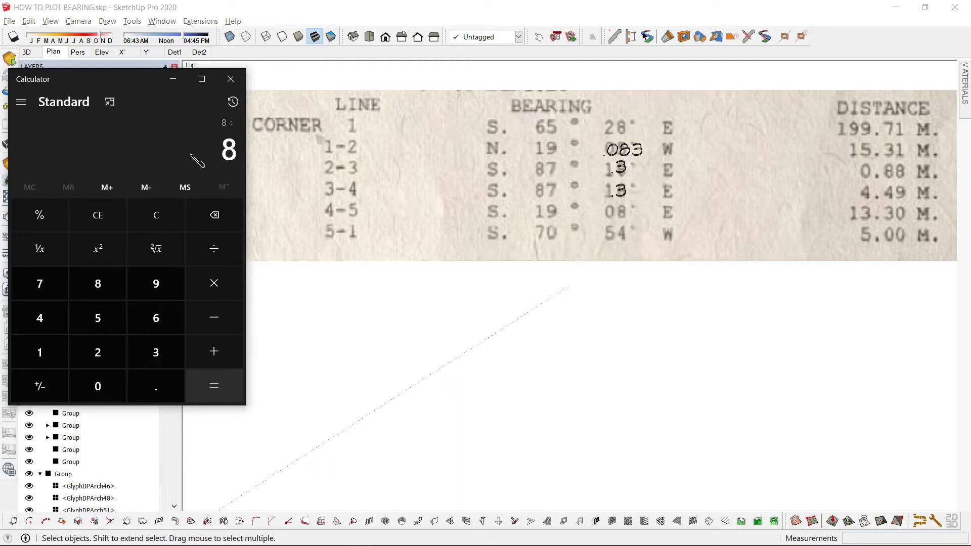
key(Return)
key(alt+Tab)
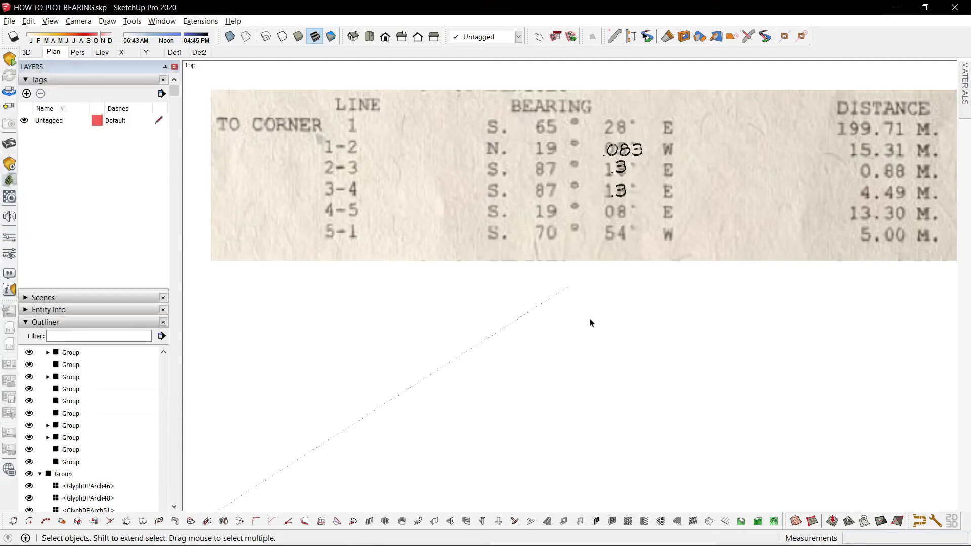
Place the flat text .133 at 0.5 width and height scale and shift it over the minutes of the 4-5 bearing
click(590, 316)
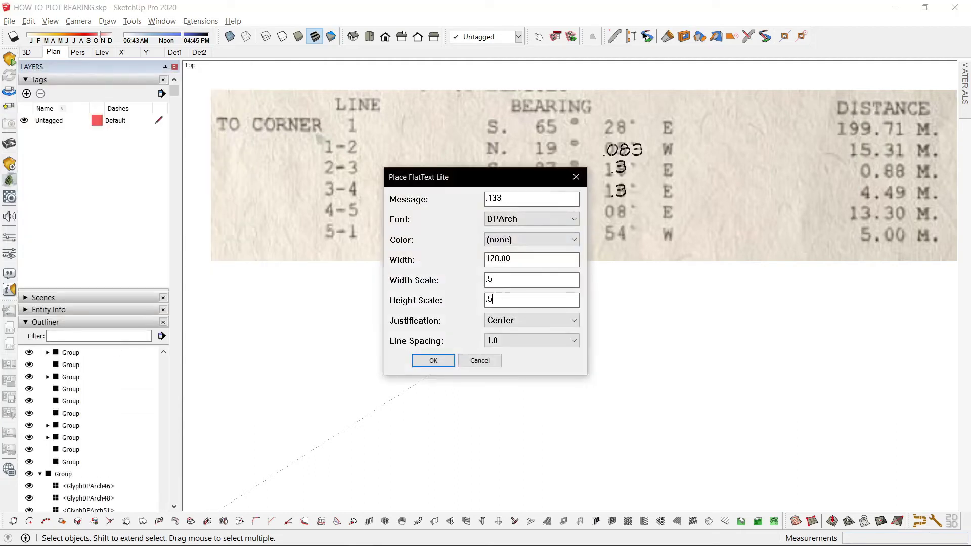
key(Return)
click(606, 210)
key(m)
click(638, 206)
click(650, 207)
key(space)
Compute 54/60 in Calculator for the minutes of the 5-1 bearing
key(alt+Tab)
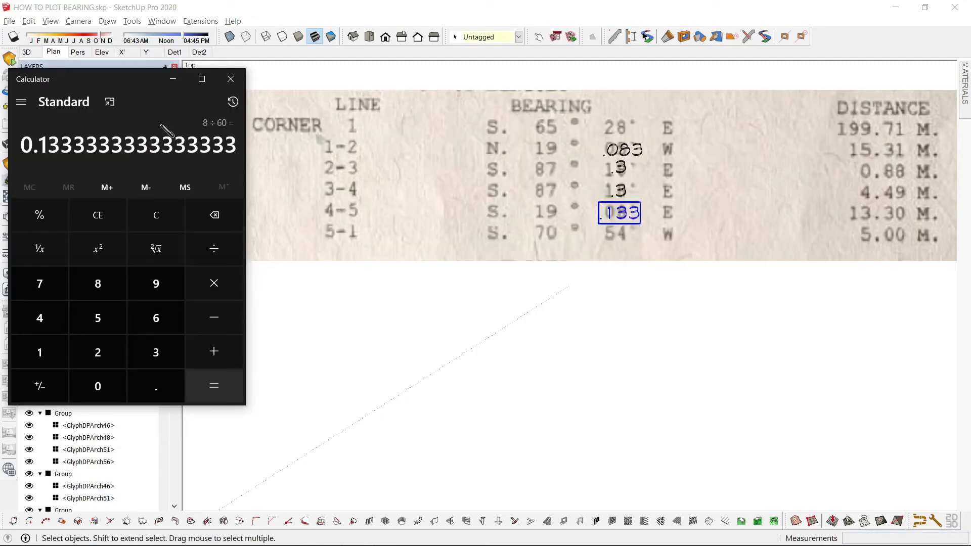
text(54/60)
key(Return)
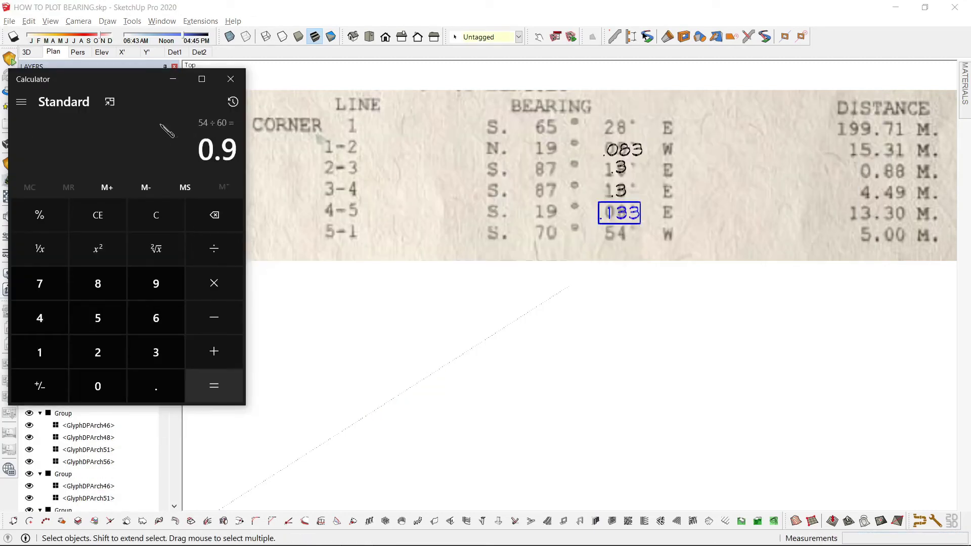
Return to SketchUp, place the flat text .9 over the minutes of the 5-1 bearing and scale it down
click(463, 357)
text(t.9)
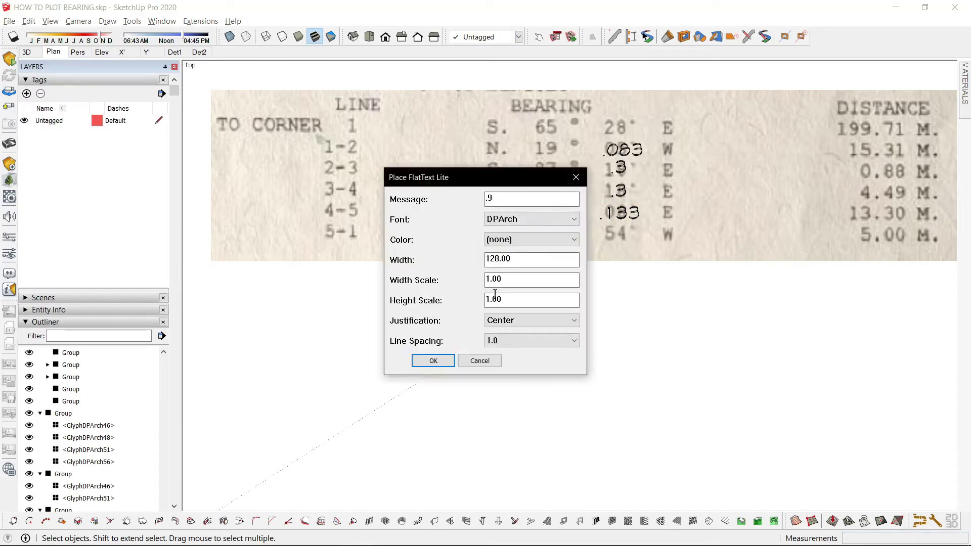
click(435, 363)
click(620, 244)
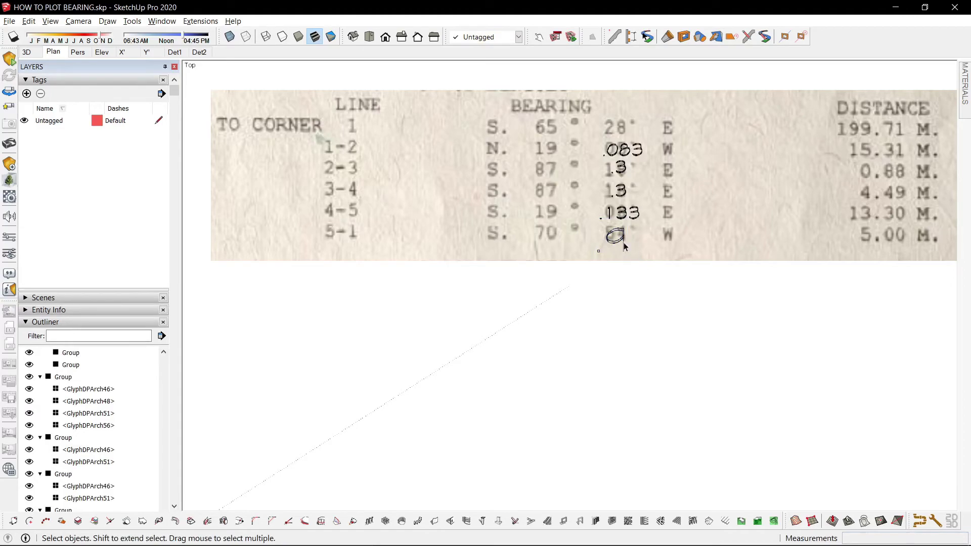
key(s)
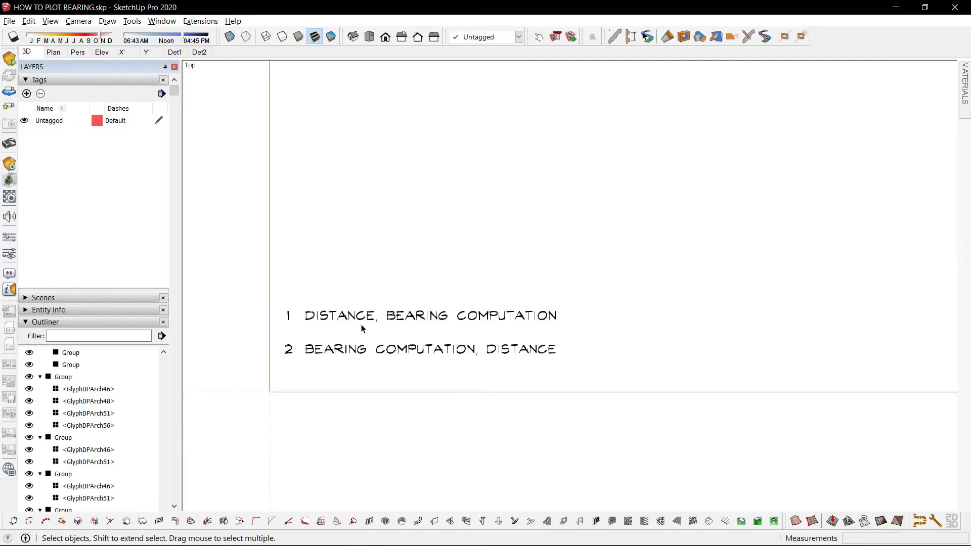
Draw a 15.31 m line straight up along the green axis from a point below the bearing table
click(289, 353)
click(380, 362)
scroll(380, 362, up, 4)
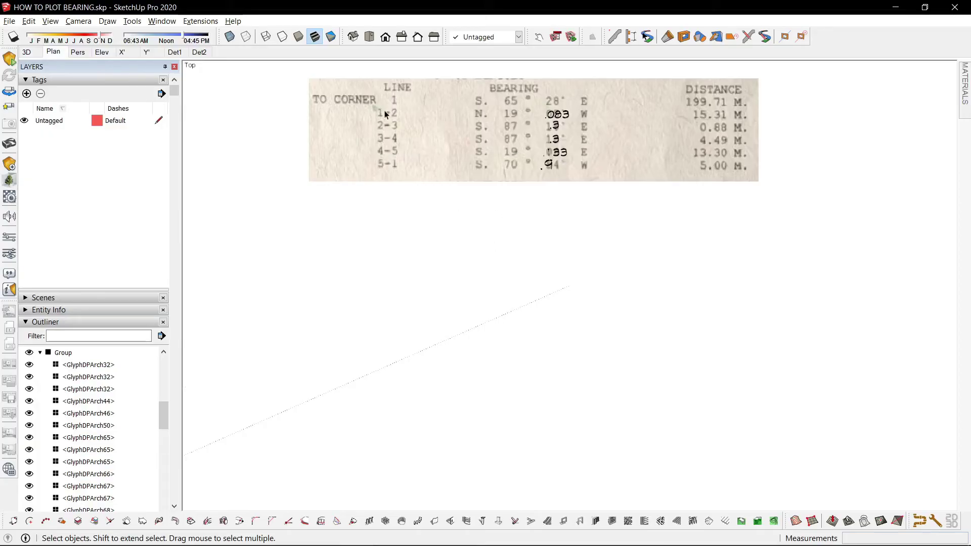
key(l)
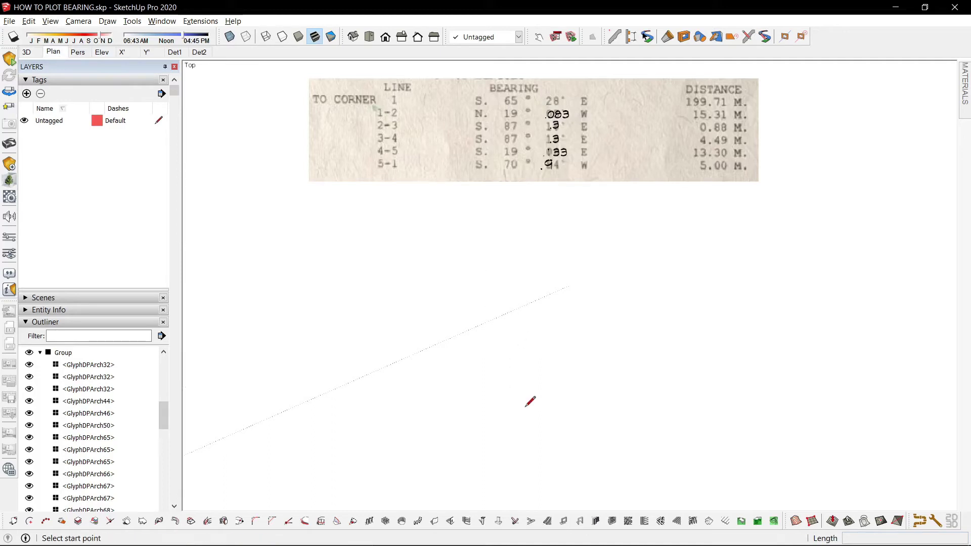
click(526, 438)
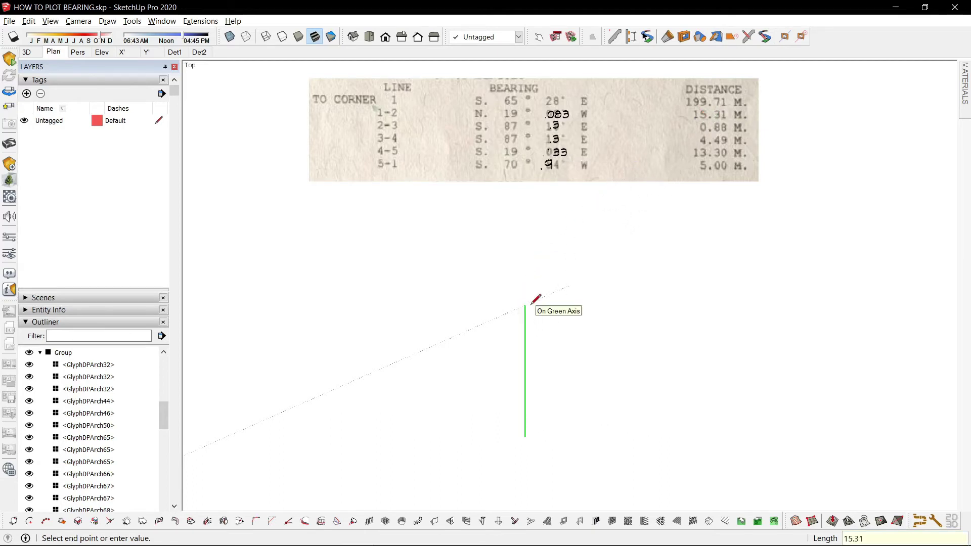
key(Return)
key(space)
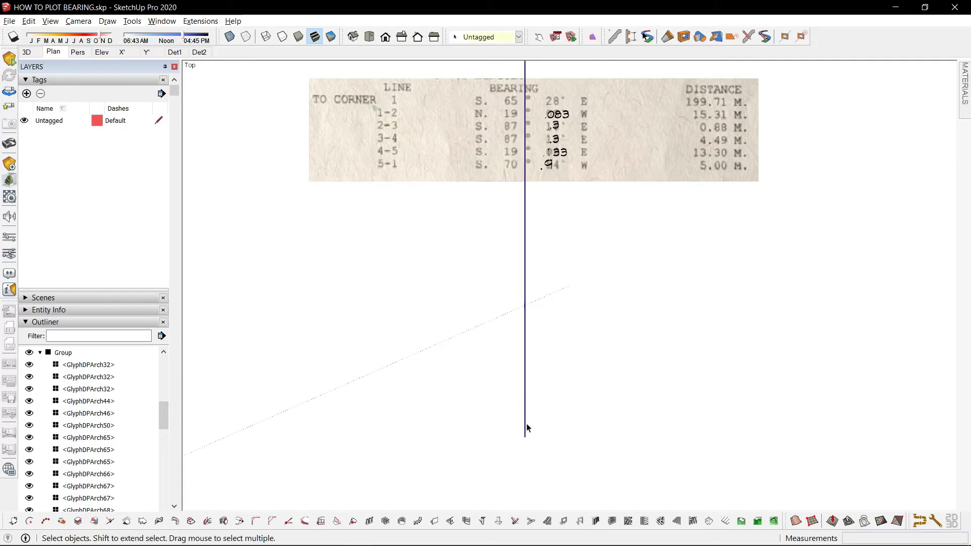
Rotate the 15.31 m line about its lower end by the 1-2 bearing, 19.083° toward the west
key(q)
click(524, 436)
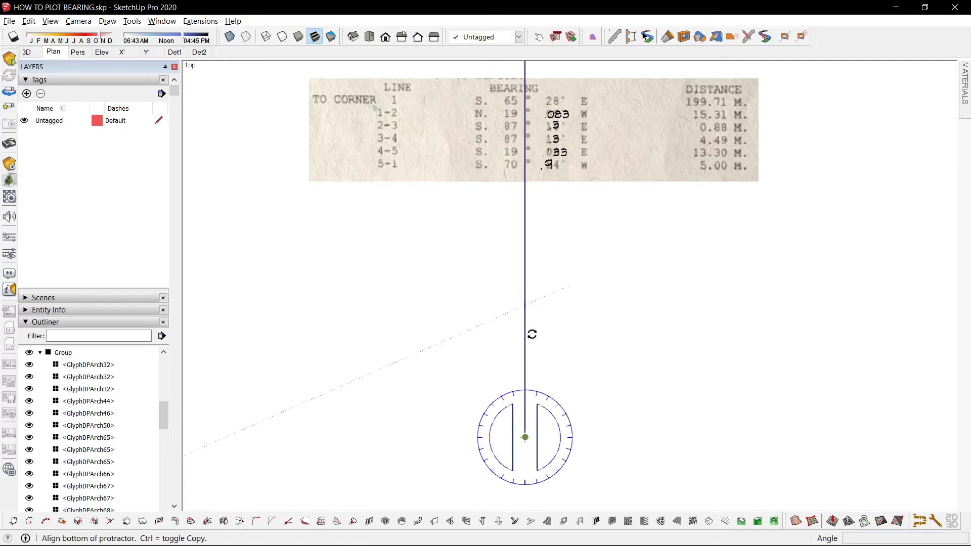
click(526, 190)
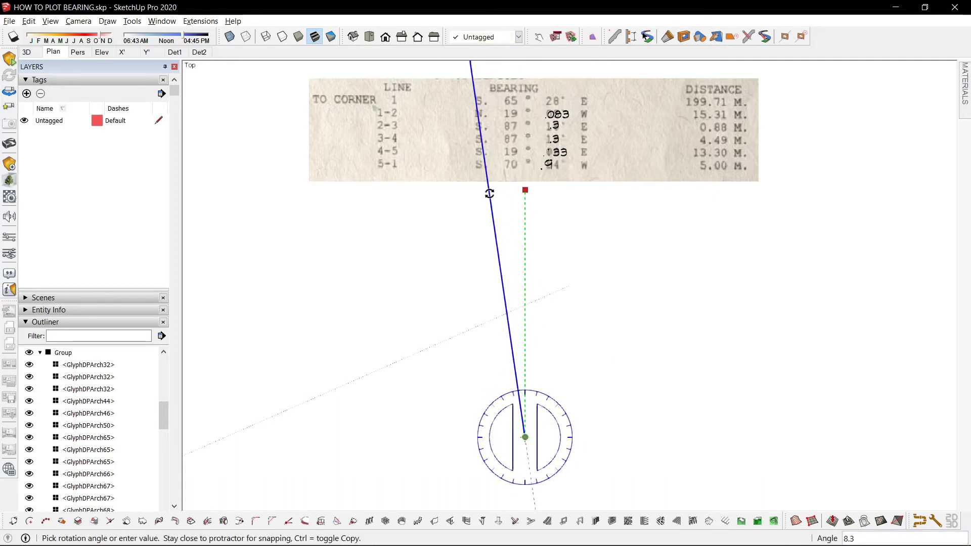
key(Return)
key(space)
Move the rotated 1-2 line down toward the area beneath the bearing table
key(m)
scroll(453, 143, down, 3)
scroll(453, 143, up, 1)
click(455, 144)
scroll(599, 409, down, 2)
shift+middle_drag(581, 459, 502, 226)
click(509, 196)
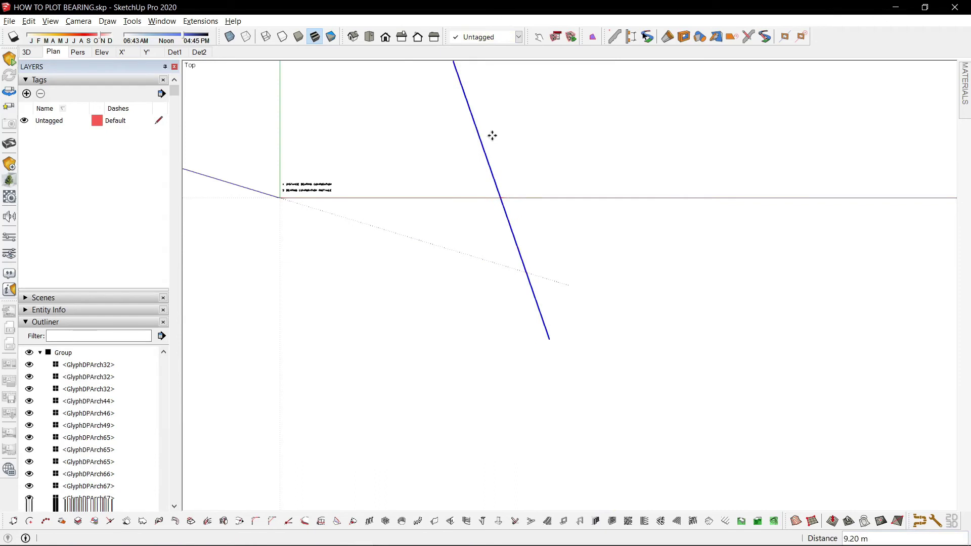
key(space)
Shift the 1-2 line slightly lower so its upper end clears the bearing table, and deselect it
scroll(483, 127, up, 3)
shift+middle_drag(479, 134, 418, 385)
scroll(404, 228, up, 3)
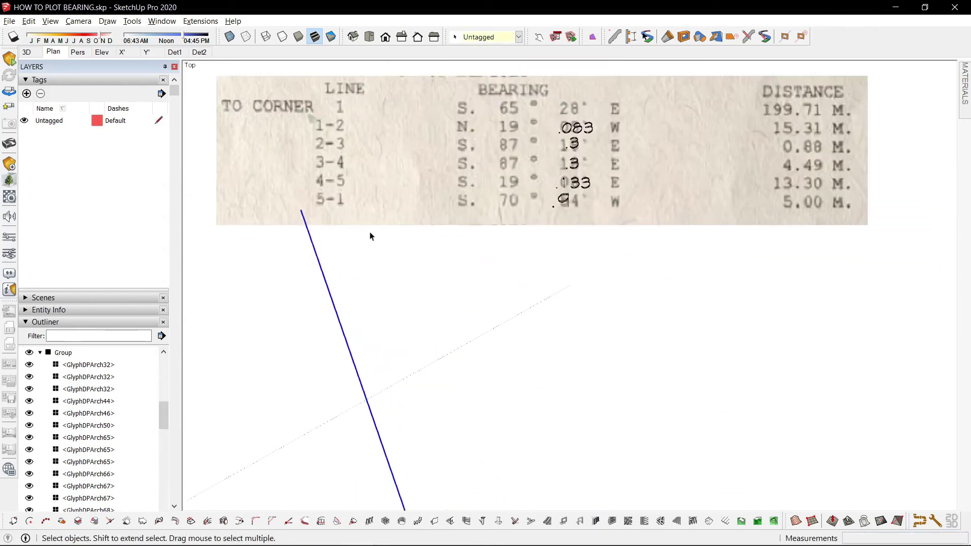
key(m)
click(308, 218)
click(309, 265)
key(space)
click(384, 267)
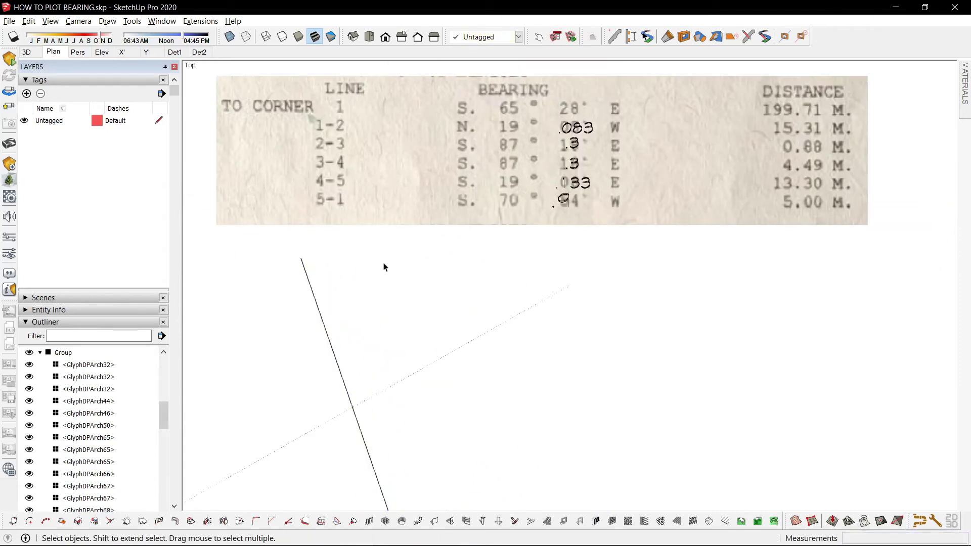
Draw a 0.88 m line straight down from the upper end of the 1-2 line and select it
key(l)
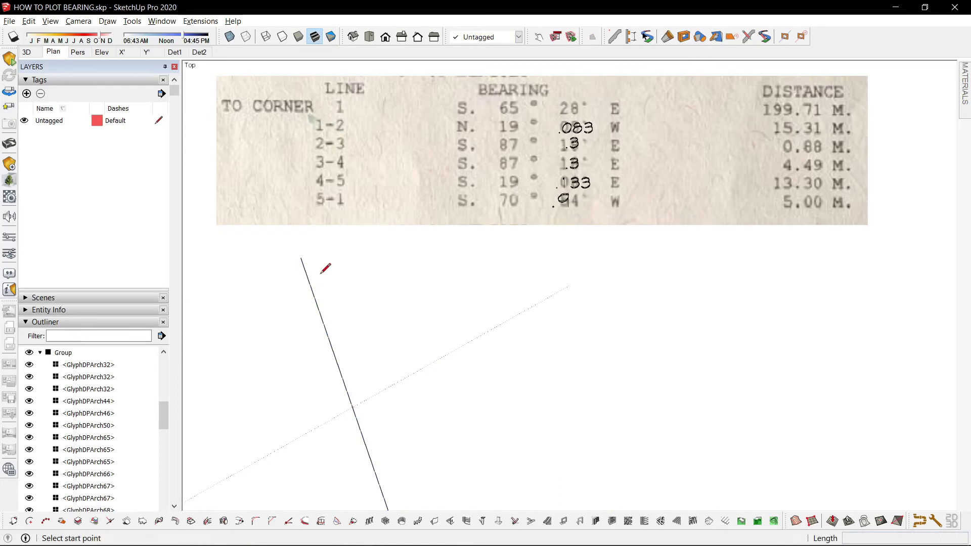
click(301, 258)
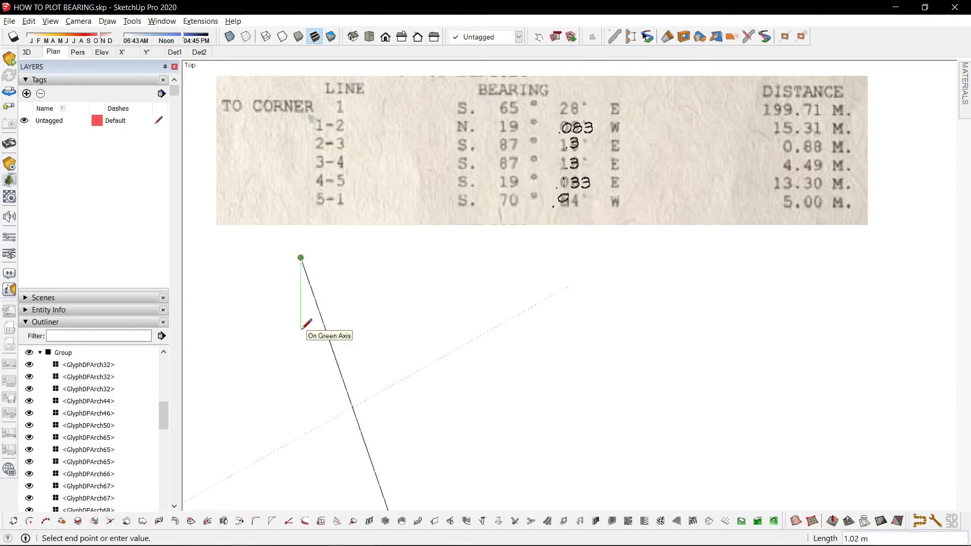
key(Return)
key(space)
drag(269, 237, 313, 361)
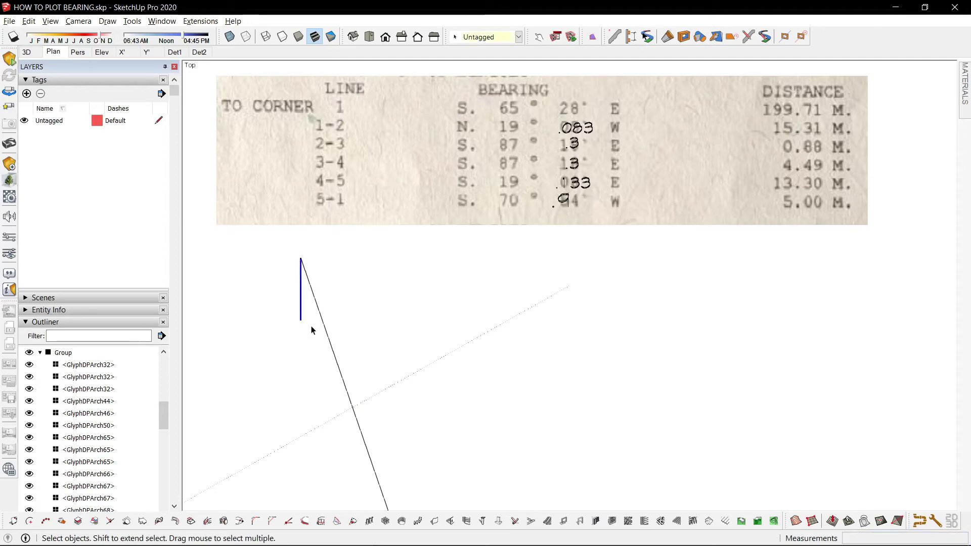
Rotate the 0.88 m line about its upper end by the 2-3 bearing, 87.3° toward the east
scroll(311, 330, up, 1)
key(q)
click(299, 250)
click(299, 276)
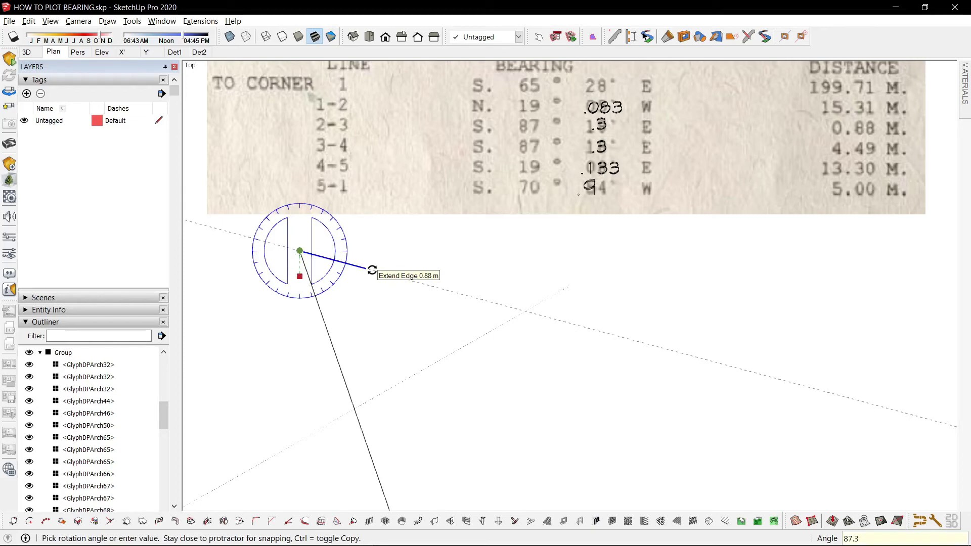
click(373, 272)
key(space)
Create an infinite guide line along the 2-3 edge
key(q)
key(l)
click(369, 254)
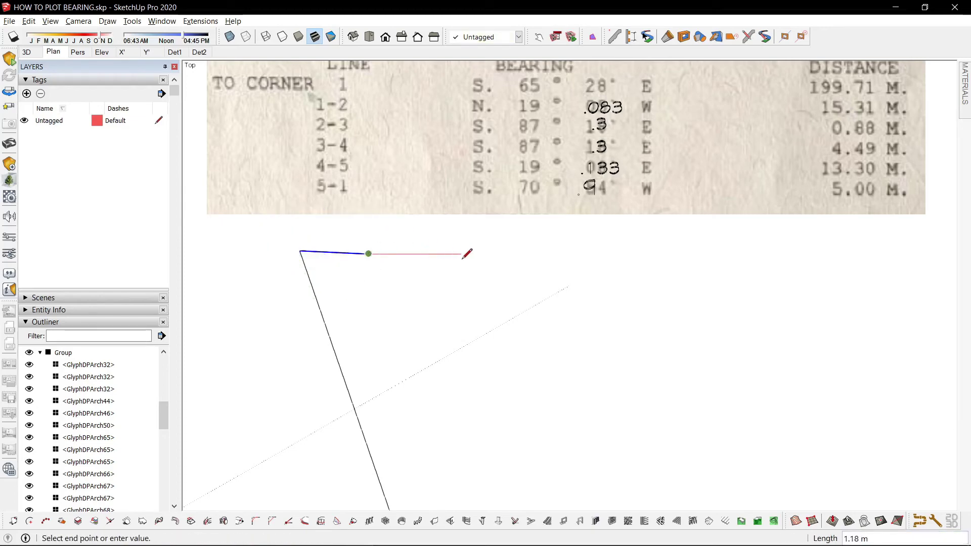
scroll(339, 243, up, 3)
key(t)
double_click(351, 252)
Draw the 4.49 m line 3-4 along the guide from the end of the 2-3 edge
key(l)
click(389, 259)
scroll(447, 264, down, 2)
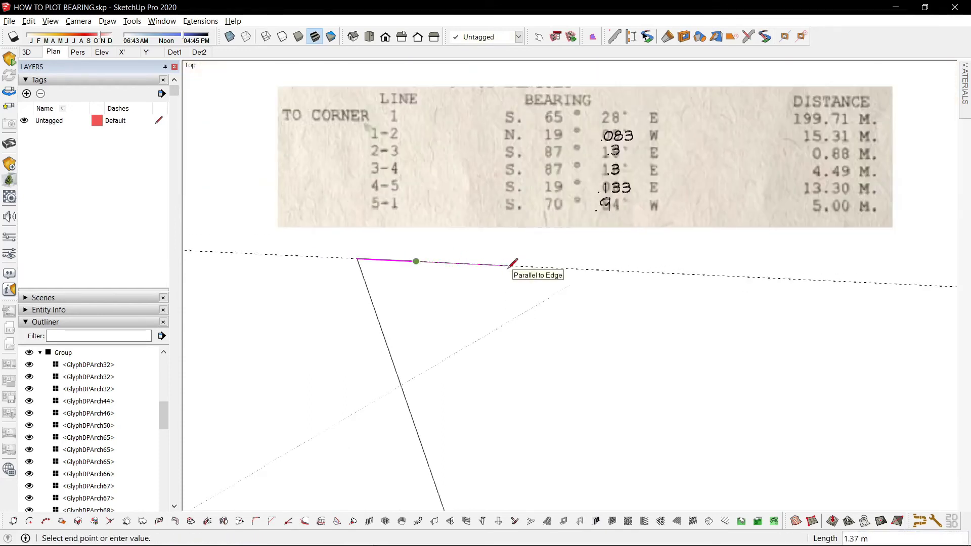
text(4.49)
key(Return)
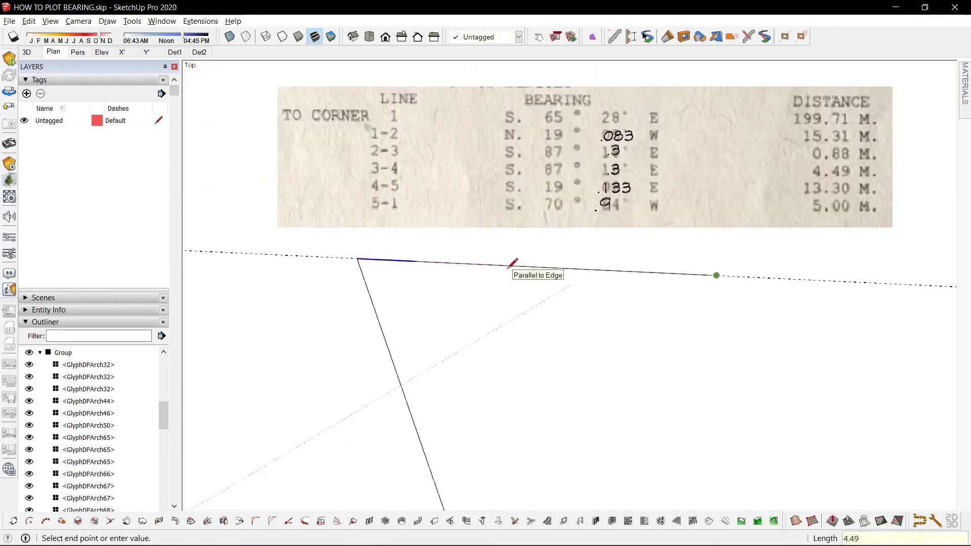
Erase the guide line and dimension the 2-3 and 3-4 edges above the boundary
key(space)
key(e)
click(335, 257)
key(d)
click(386, 262)
click(423, 258)
scroll(439, 269, up, 2)
click(524, 266)
click(582, 257)
key(space)
scroll(454, 246, down, 2)
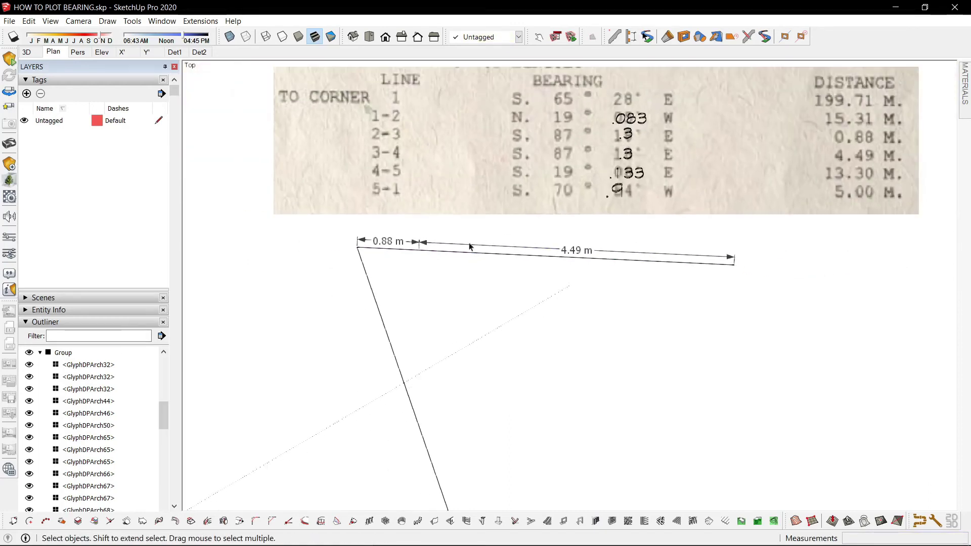
Dimension the 1-2 edge on its outer side
key(d)
click(372, 289)
click(358, 284)
key(space)
scroll(378, 276, down, 1)
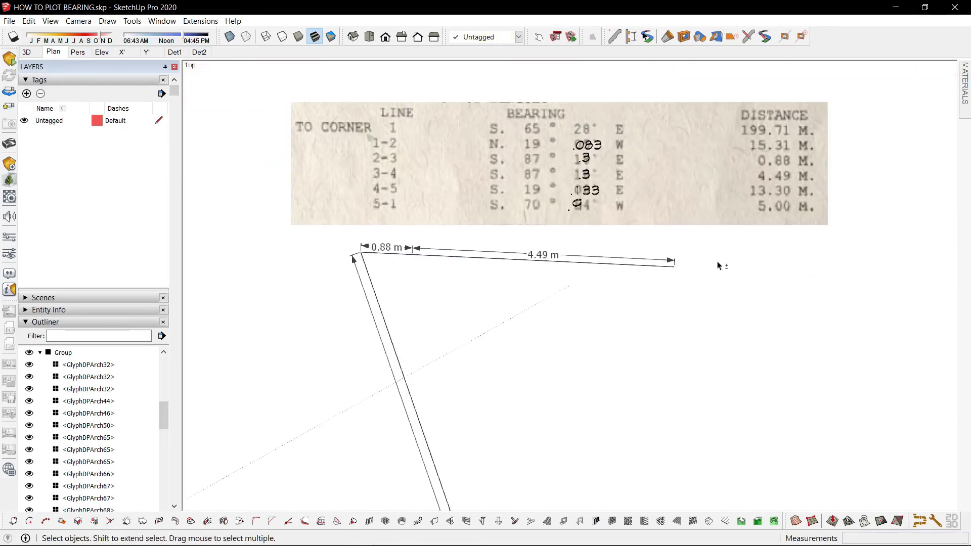
Draw a 13.3 m line straight down along the green axis from the end of the 3-4 edge
key(l)
click(674, 266)
scroll(698, 303, down, 1)
scroll(616, 208, up, 2)
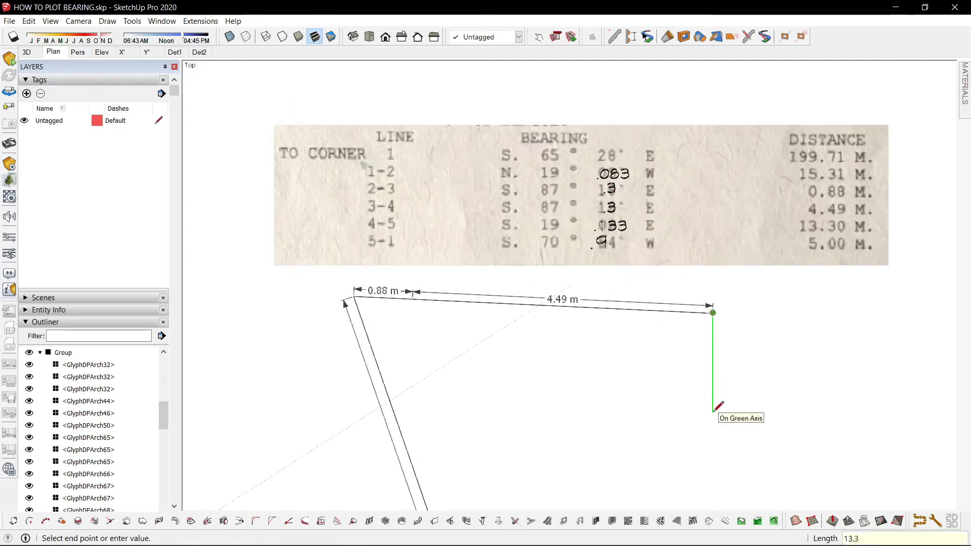
key(Return)
key(space)
Rotate the 13.3 m line about its upper end by 19.133° toward the east
scroll(637, 385, down, 2)
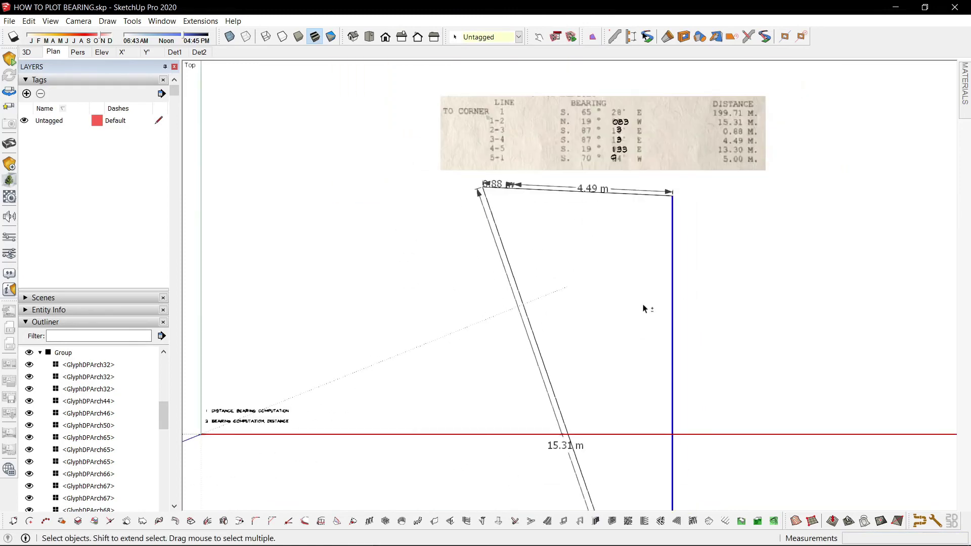
scroll(652, 323, up, 3)
key(q)
click(646, 277)
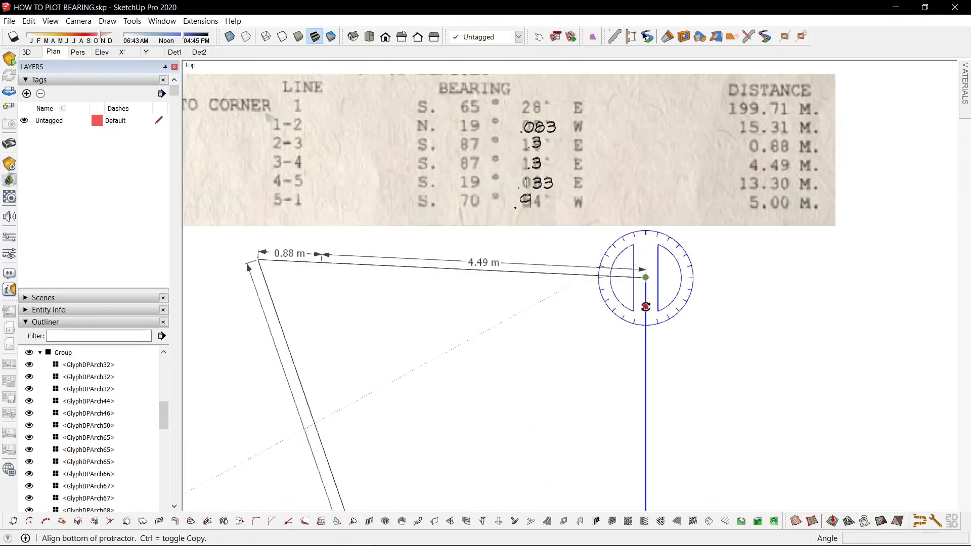
click(646, 307)
text(19.133)
key(Return)
key(space)
Dimension the 4-5 edge on its outer side
key(d)
click(660, 312)
click(692, 300)
key(space)
Close the boundary with a line joining the lower ends of the 1-2 and 4-5 edges
scroll(561, 286, down, 3)
shift+middle_drag(617, 399, 574, 130)
mouse_move(597, 354)
shift+middle_down()
mouse_move(609, 387)
mouse_move(590, 113)
shift+middle_up()
scroll(695, 276, down, 2)
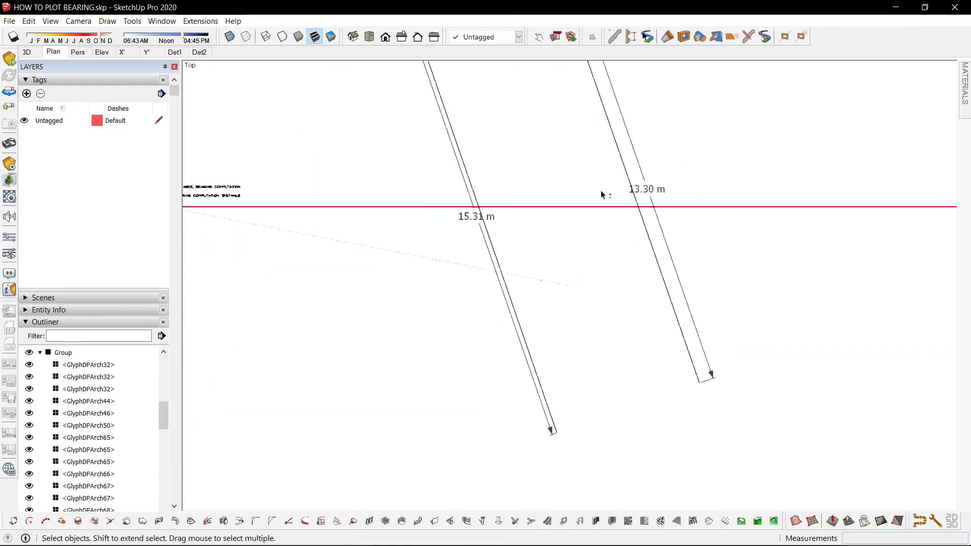
scroll(683, 435, up, 2)
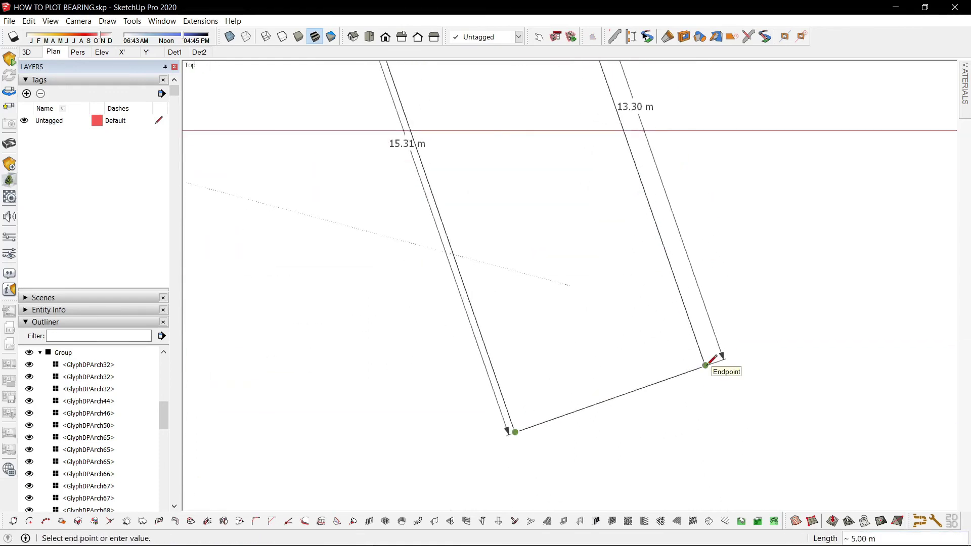
click(706, 365)
key(space)
scroll(708, 369, down, 1)
scroll(707, 369, up, 2)
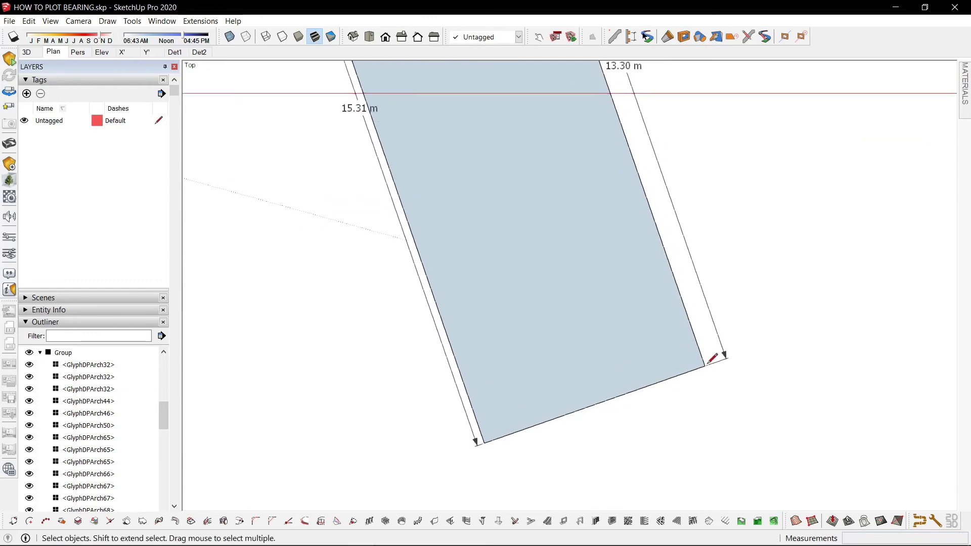
click(715, 484)
key(space)
Check the 5-1 entry in the table and draw a 5 m line straight down from the lower end of the 4-5 edge
scroll(673, 455, down, 3)
shift+middle_drag(548, 165, 548, 288)
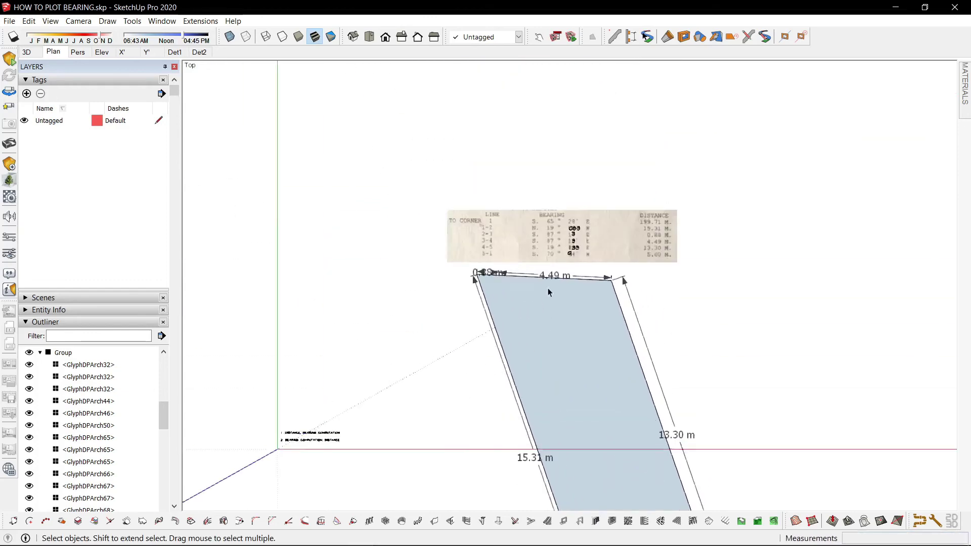
scroll(551, 280, up, 5)
scroll(608, 235, down, 6)
shift+middle_drag(650, 366, 559, 10)
scroll(701, 354, up, 1)
key(l)
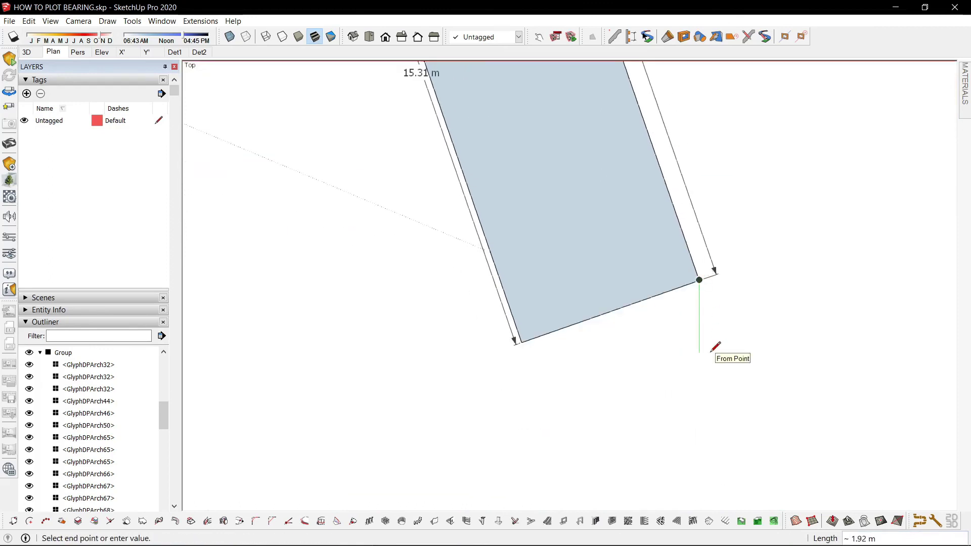
Erase the closing edge between the 1-2 and 4-5 lines and select the vertical 5 m line
key(e)
click(668, 292)
key(space)
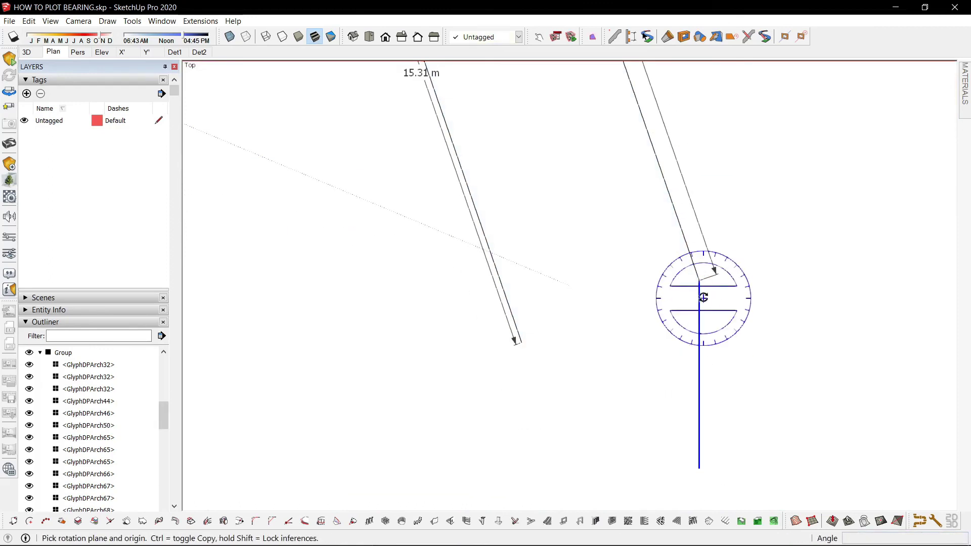
Rotate the 5 m line about its upper end by the 5-1 bearing, 70.9° toward the west, and inspect where it meets the 1-2 edge
click(699, 279)
click(699, 310)
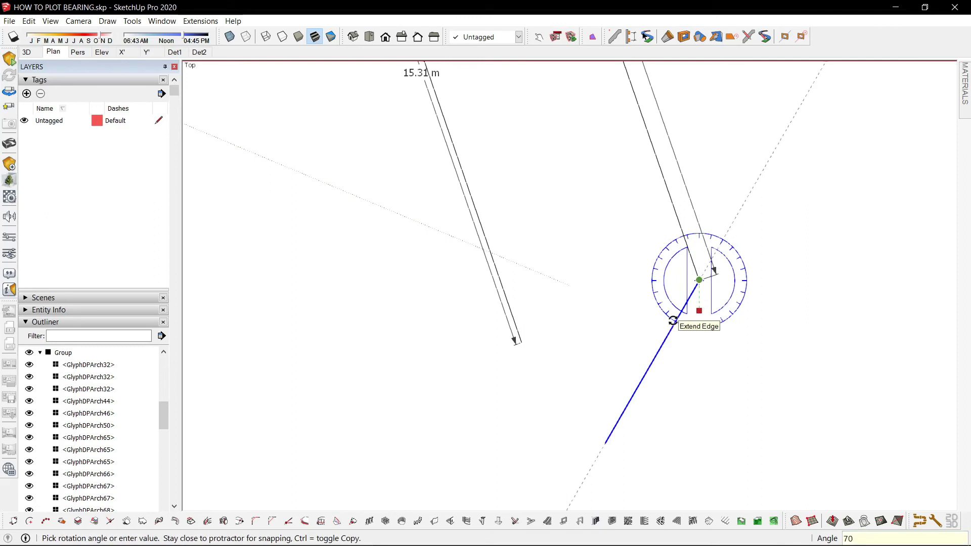
click(673, 320)
key(space)
scroll(500, 318, up, 5)
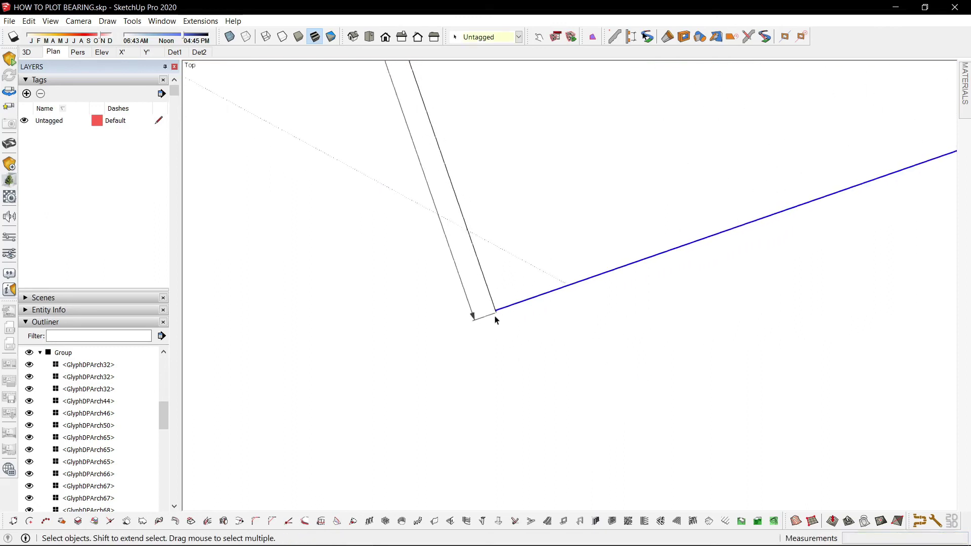
scroll(499, 313, up, 5)
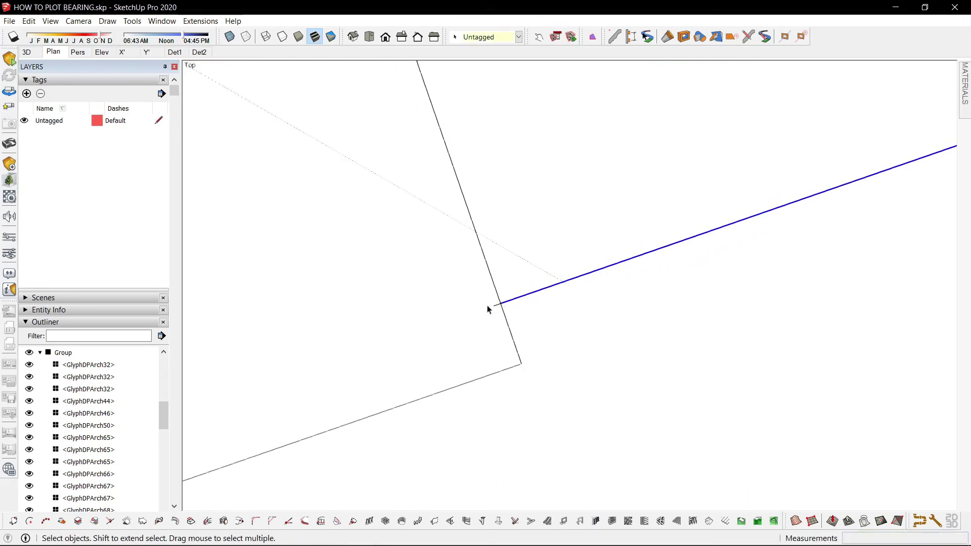
Undo the rotation of the 5 m line and the erasing of the closing edge
key(ctrl+z)
scroll(499, 314, down, 8)
scroll(565, 375, down, 6)
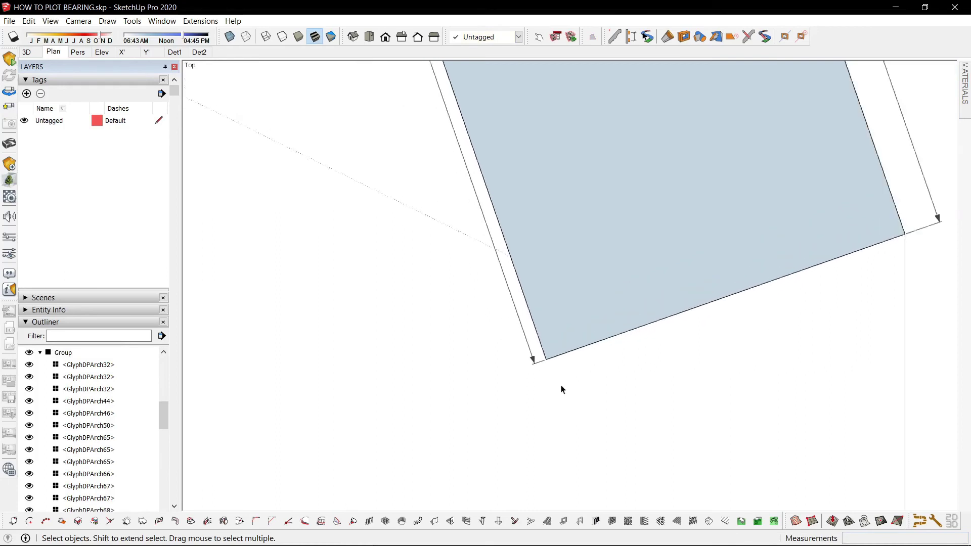
scroll(562, 389, down, 7)
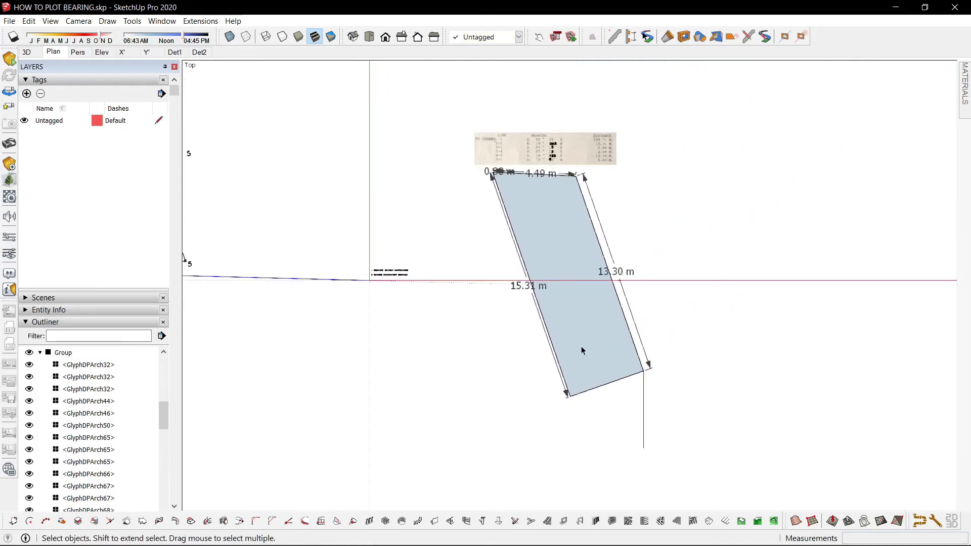
Erase the vertical 5 m line below the lot and select the closing edge between the 1-2 and 4-5 lines
key(e)
scroll(639, 410, up, 2)
key(space)
drag(490, 337, 823, 427)
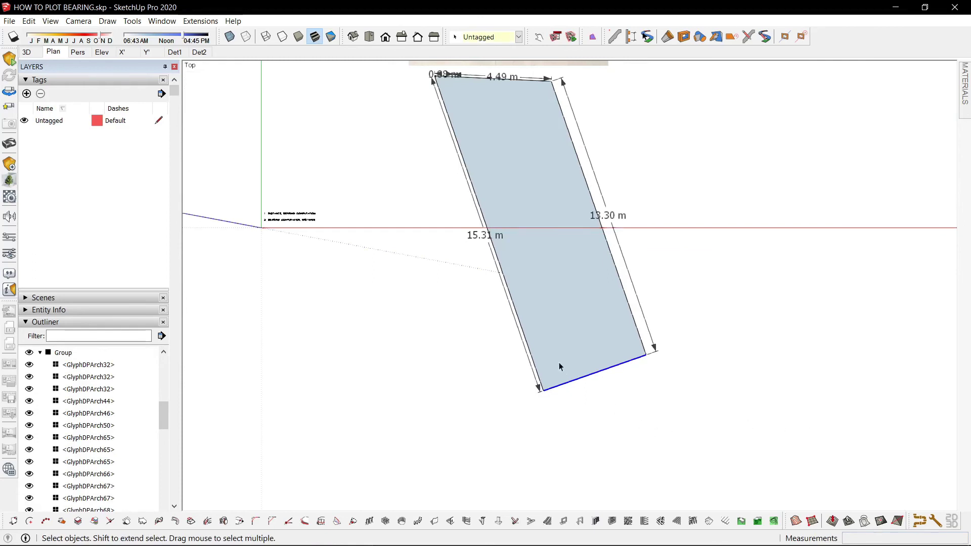
Check the 5-1 entry in the bearing table and dimension the closing edge, placing the dimension just outside the lot
shift+middle_drag(374, 266, 399, 303)
scroll(499, 107, up, 2)
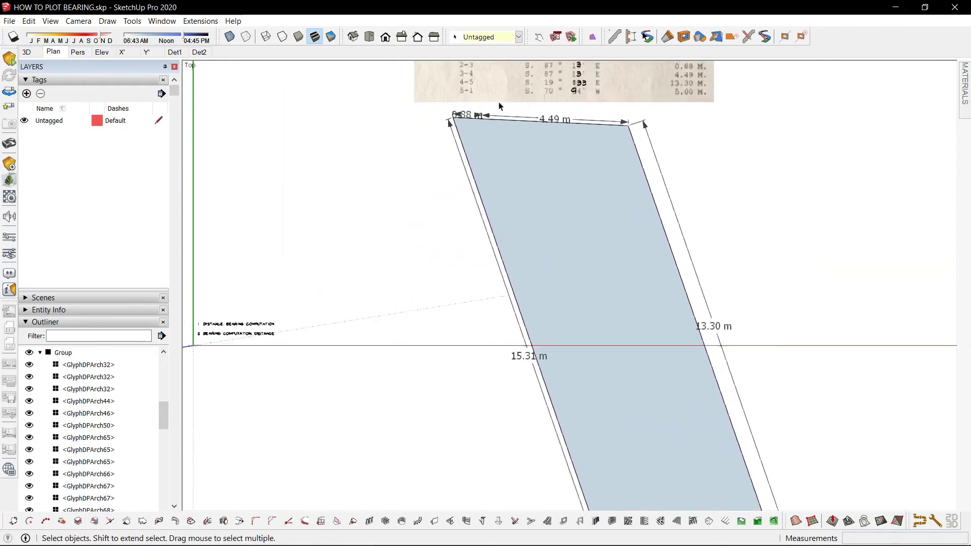
scroll(490, 134, down, 1)
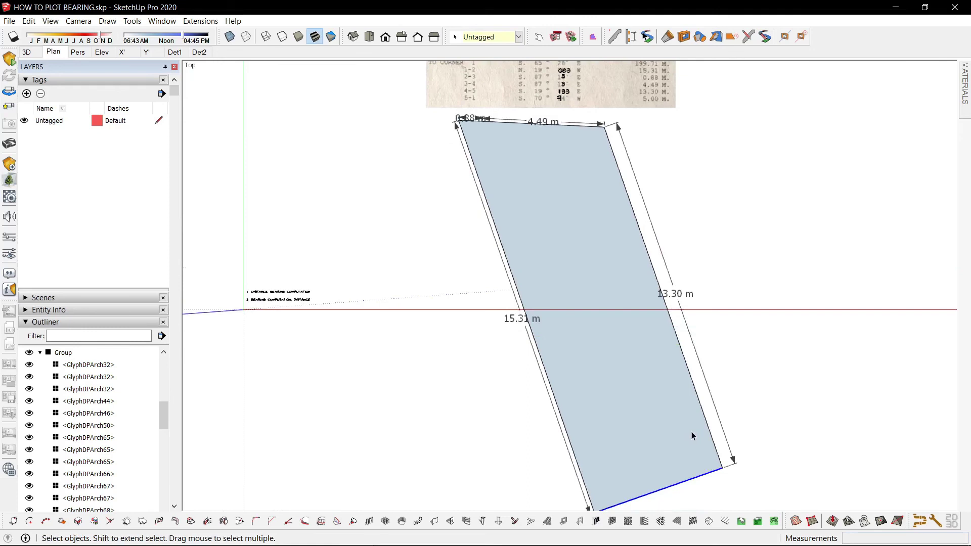
shift+middle_drag(658, 504, 665, 420)
scroll(666, 423, up, 1)
key(d)
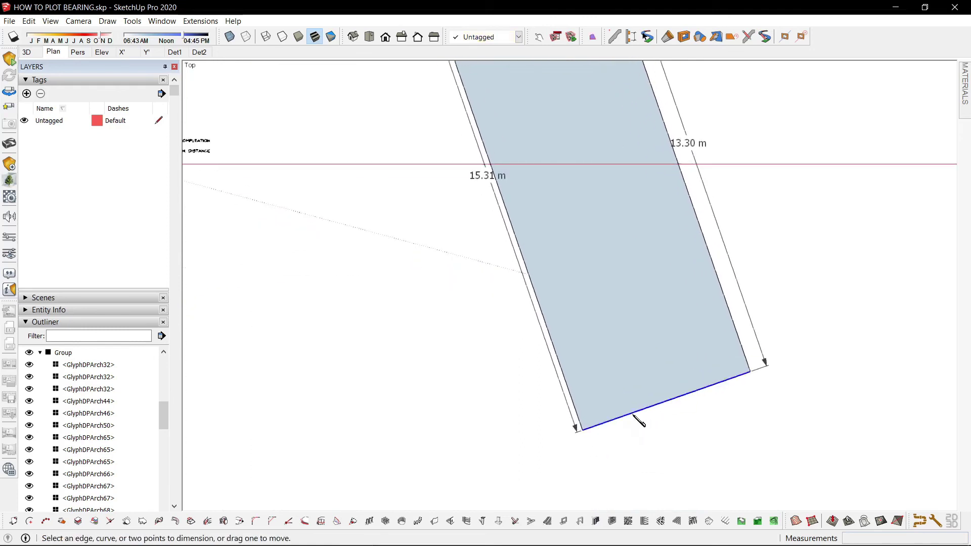
click(640, 434)
key(space)
Move the plotted lot with its dimensions and bearing table beside the existing lot plans, deselect it, and view the Lot 4-B plan
scroll(638, 431, down, 4)
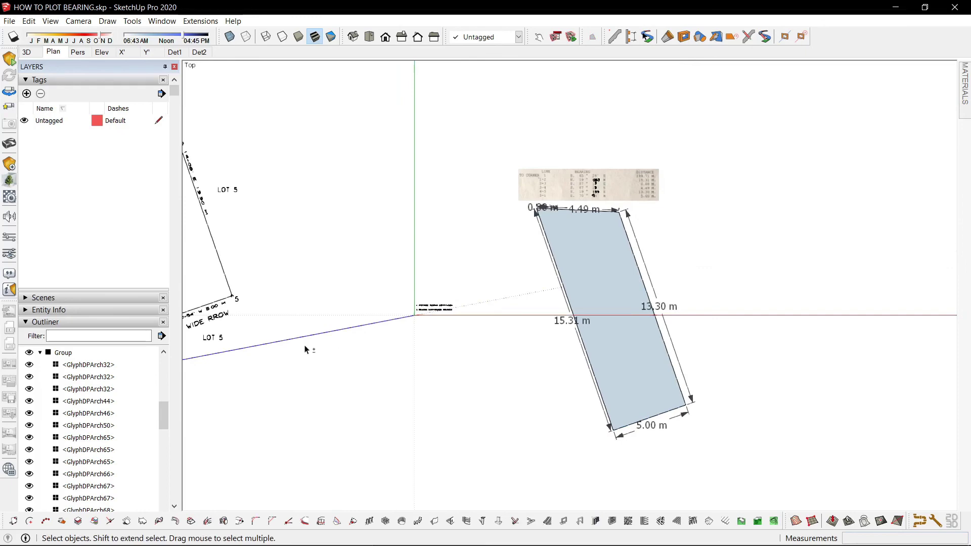
scroll(589, 235, up, 2)
scroll(592, 229, down, 2)
drag(446, 163, 727, 457)
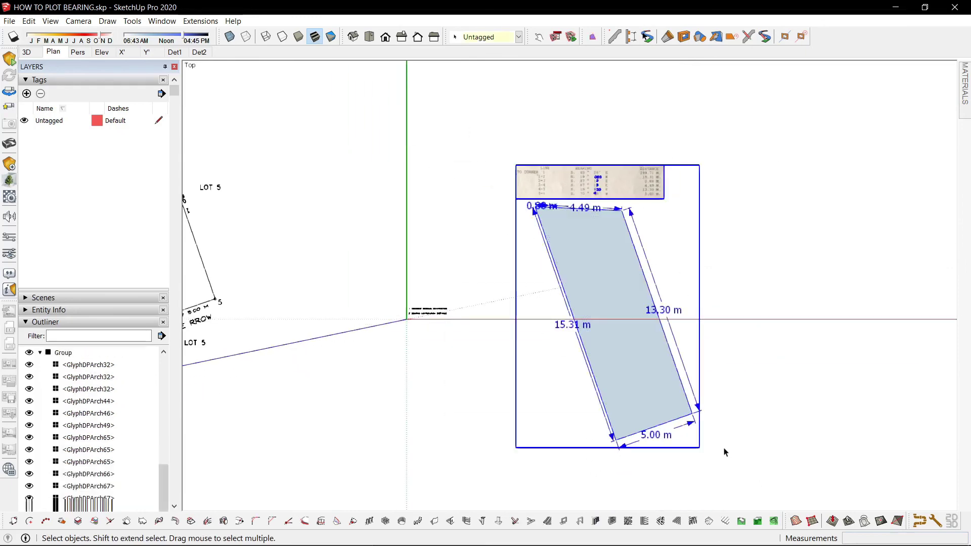
key(m)
click(641, 318)
scroll(455, 258, down, 3)
shift+middle_drag(380, 229, 538, 438)
click(544, 262)
key(space)
click(492, 401)
shift+middle_drag(444, 449, 505, 296)
scroll(503, 298, up, 2)
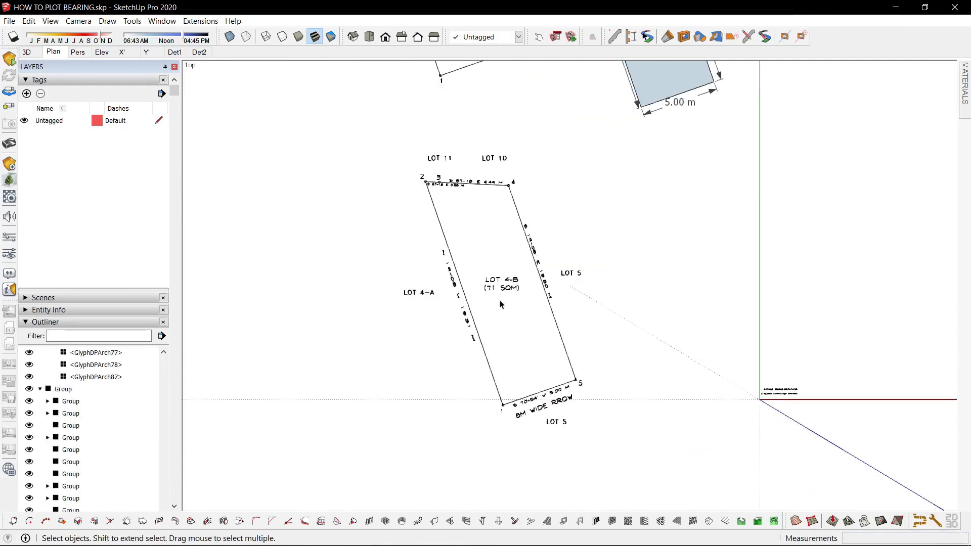